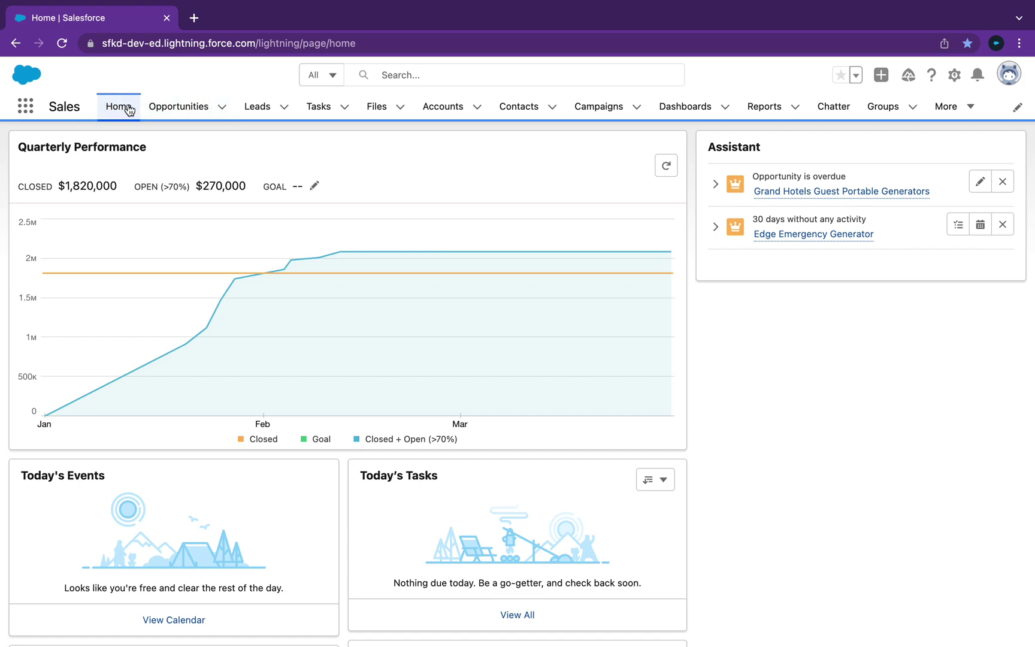
- Switch the Leads list to the All Open Leads view and begin a new lead
{"action": "left_click", "coordinate": [262, 110]}
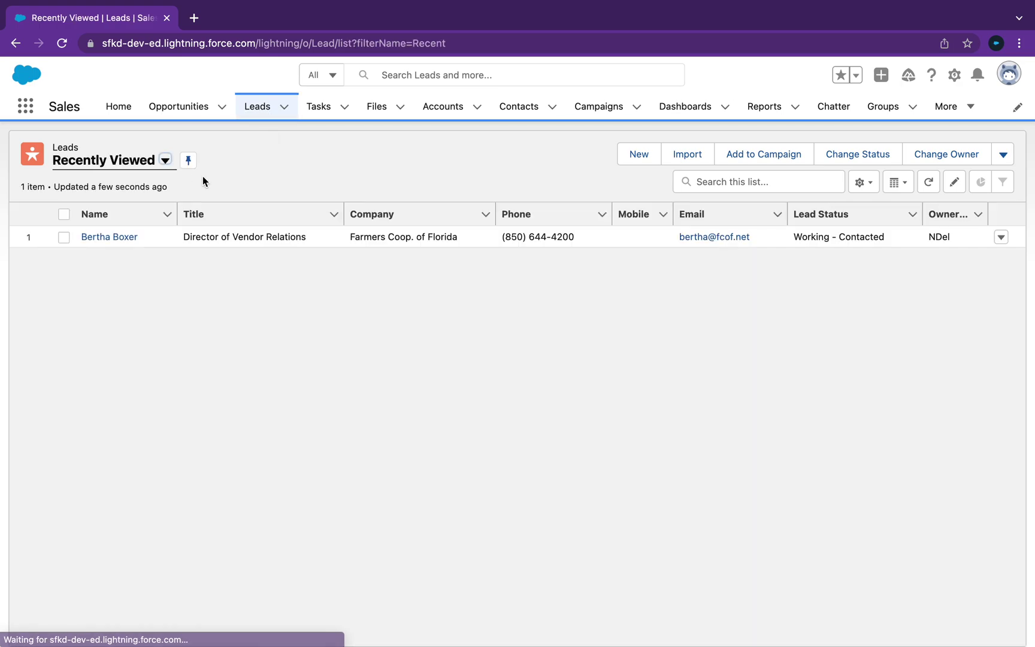
{"action": "left_click", "coordinate": [166, 161]}
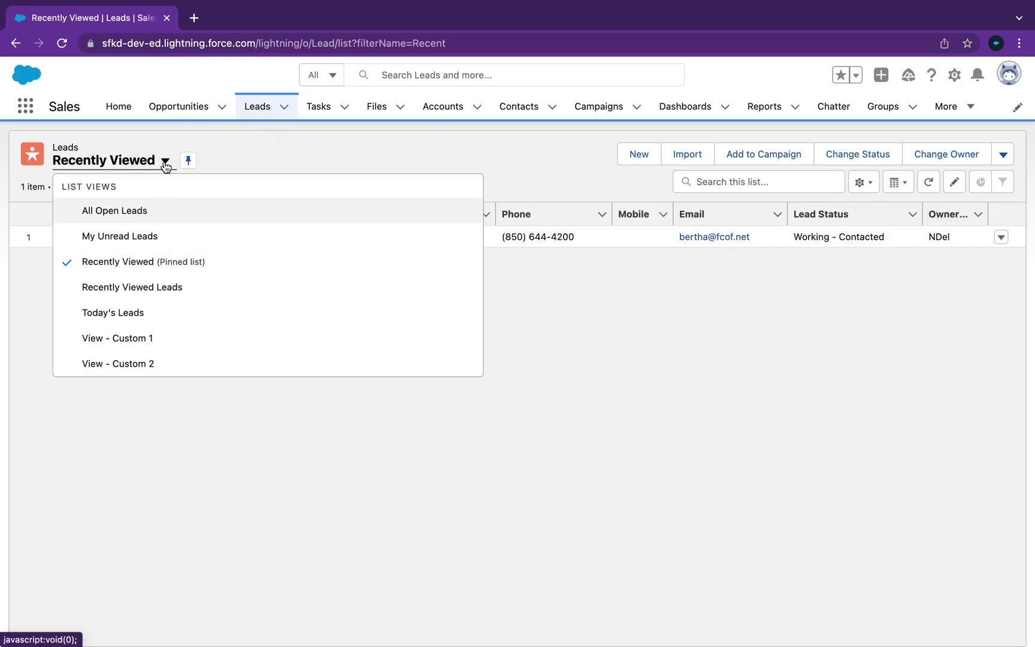
{"action": "left_click", "coordinate": [125, 211]}
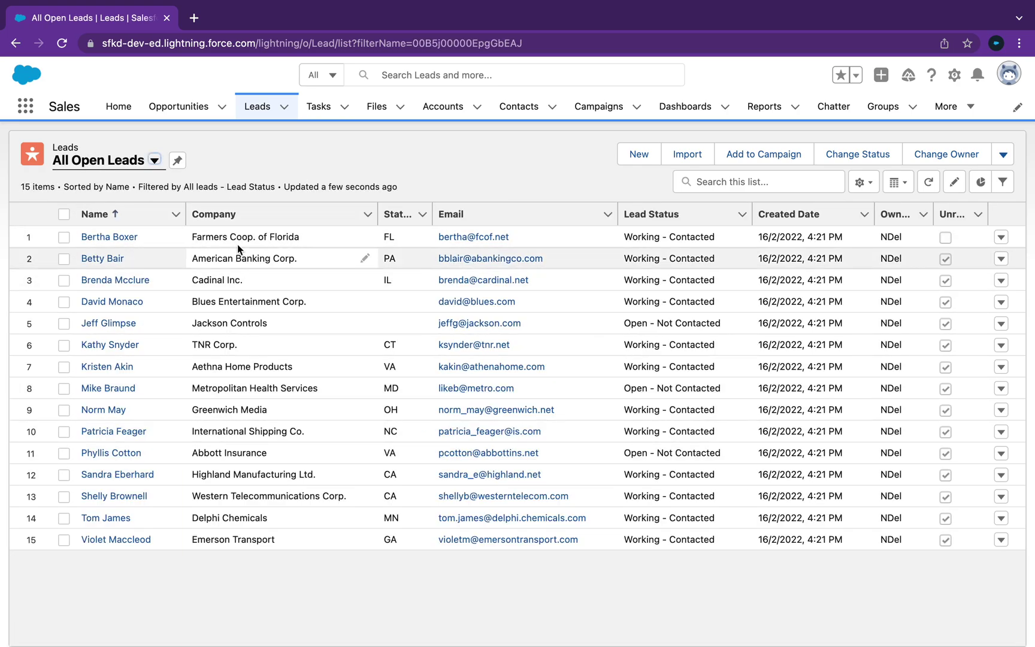
{"action": "left_click", "coordinate": [640, 155]}
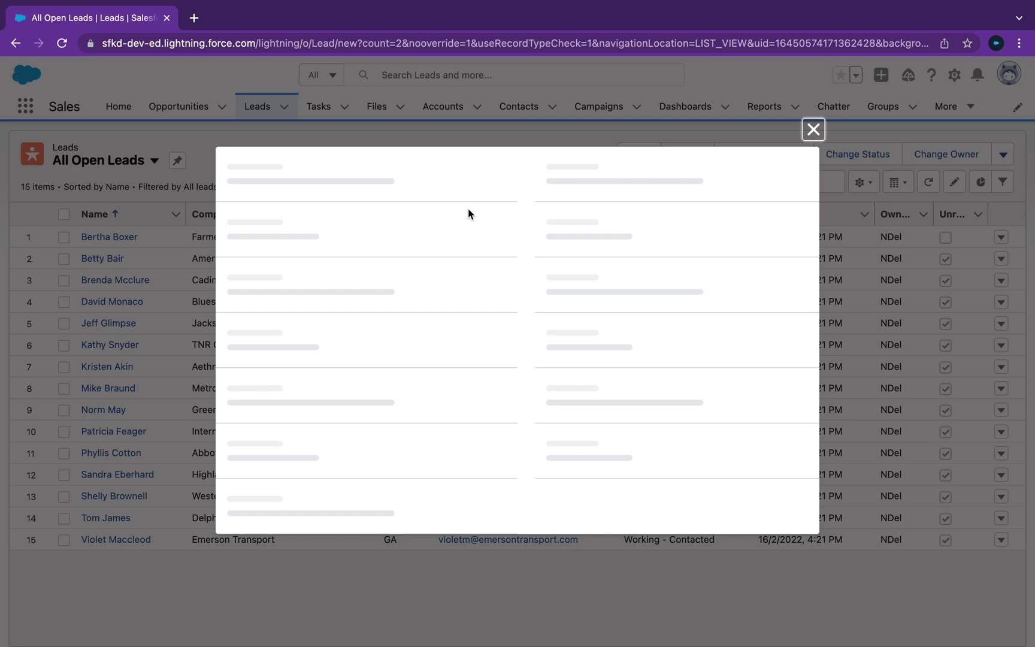
- Enter salutation Mr., last name Test01 and company Tester011
{"action": "left_click", "coordinate": [331, 260]}
{"action": "left_click", "coordinate": [315, 317]}
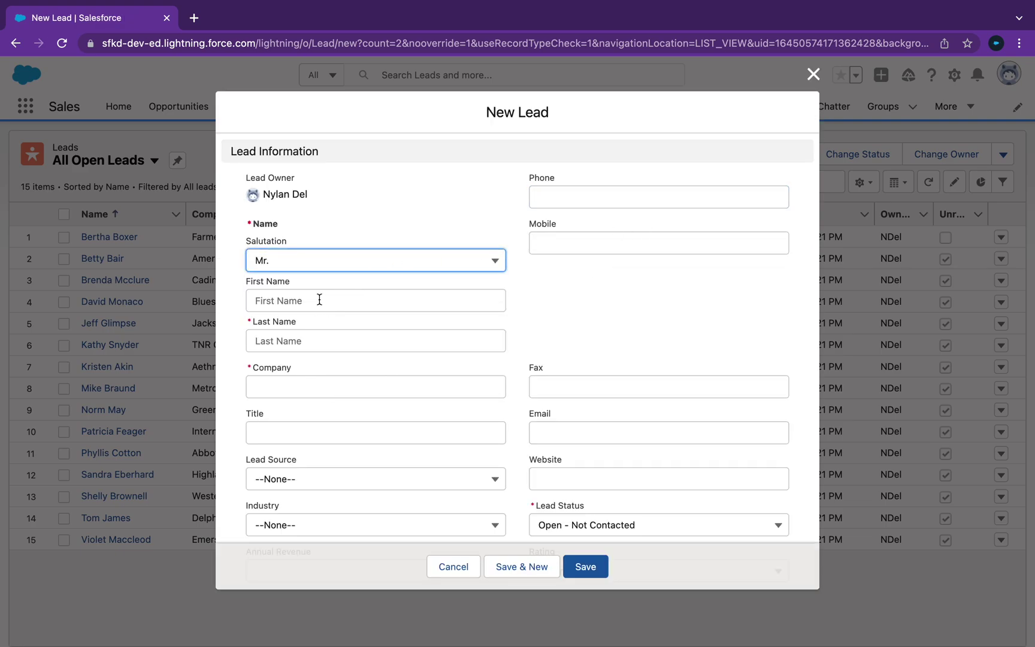
{"action": "left_click", "coordinate": [309, 341]}
{"action": "type", "text": "Test01"}
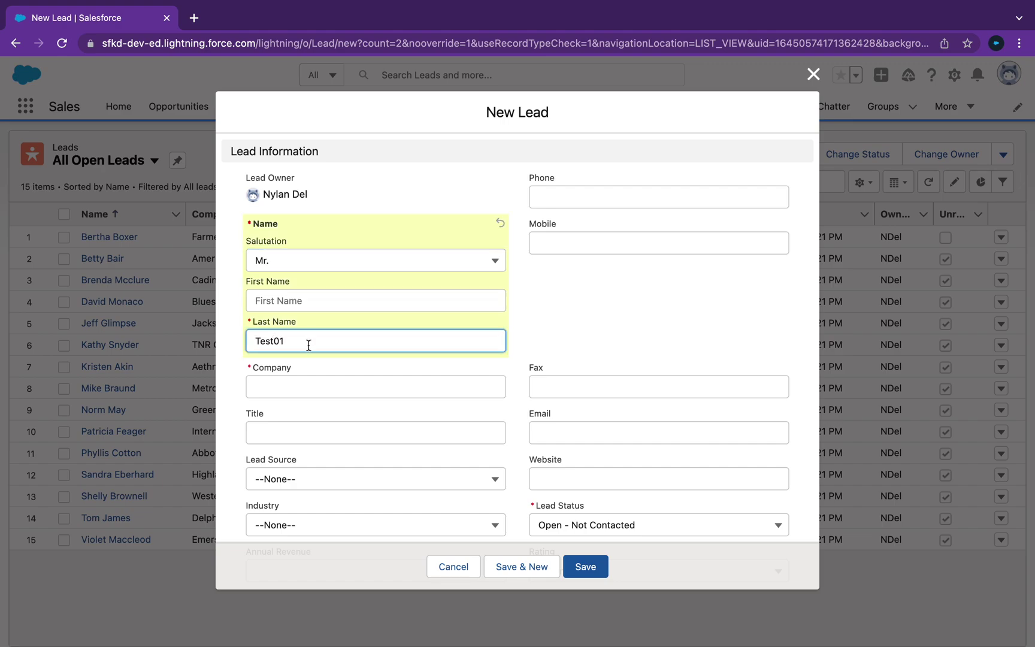
{"action": "left_click", "coordinate": [322, 390]}
{"action": "type", "text": "Tester011"}
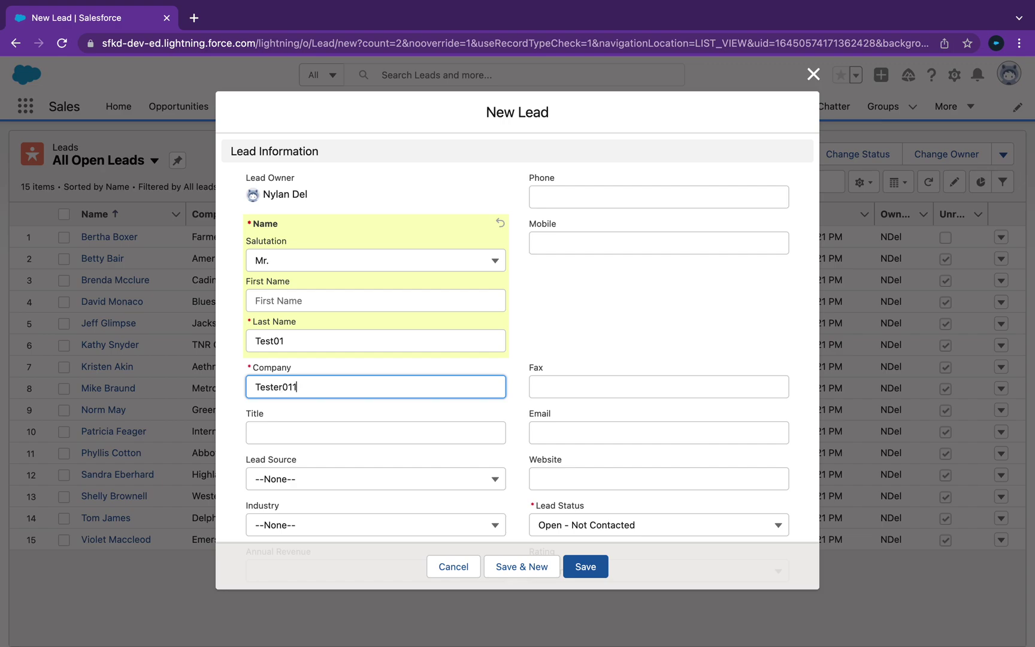
{"action": "scroll", "coordinate": [392, 438], "scroll_direction": "down", "scroll_amount": 5}
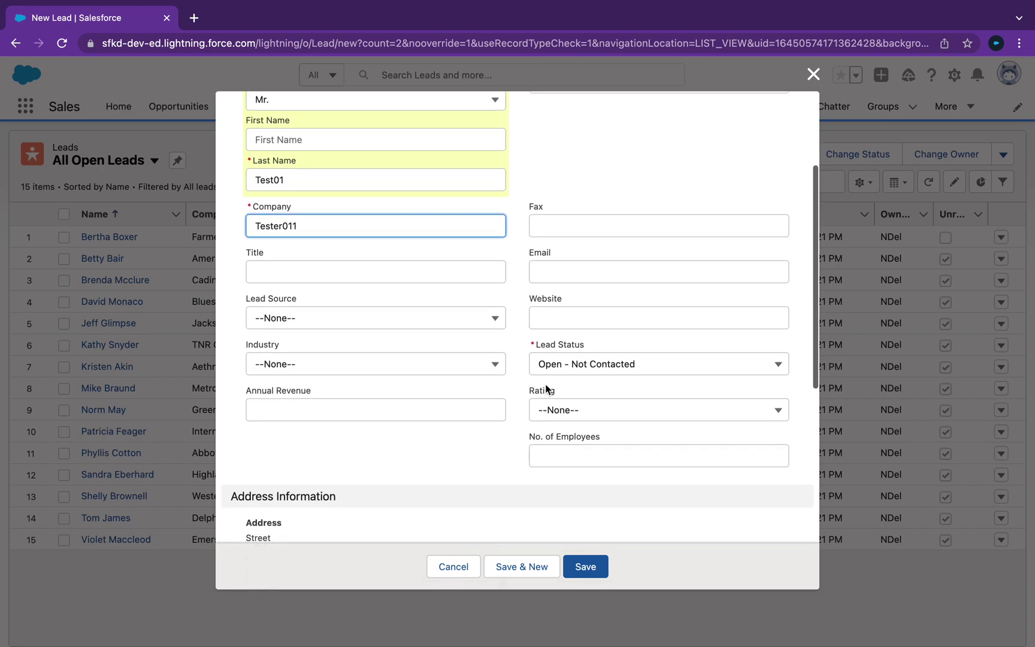
- Keep status Open - Not Contacted, set GC1000 series interest and phone 123456789, then save
{"action": "left_click", "coordinate": [631, 364]}
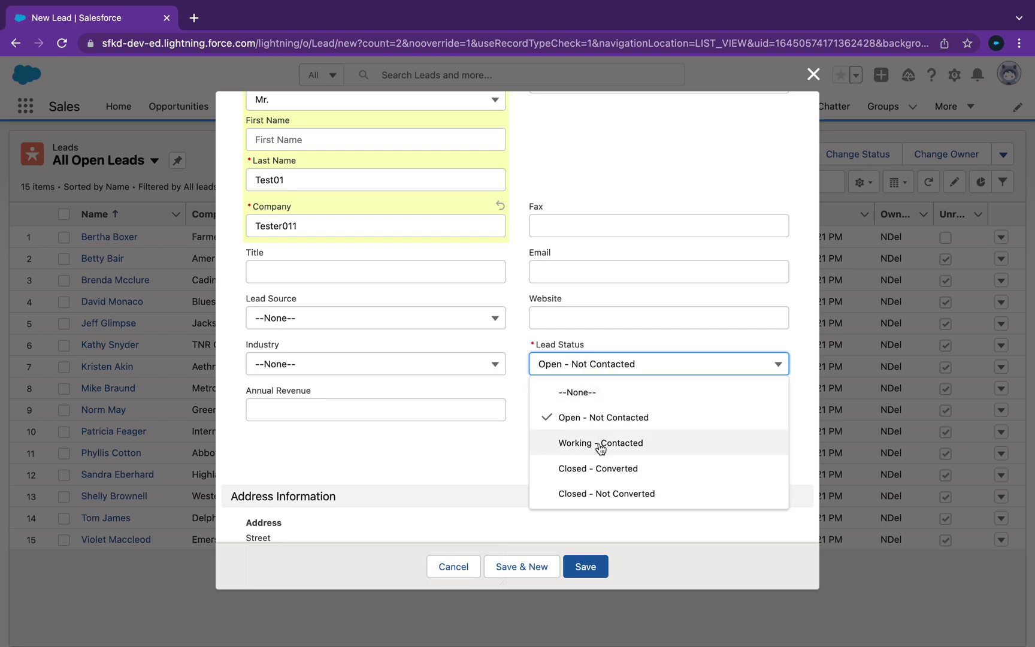
{"action": "left_click", "coordinate": [599, 417]}
{"action": "scroll", "coordinate": [577, 410], "scroll_direction": "down", "scroll_amount": 5}
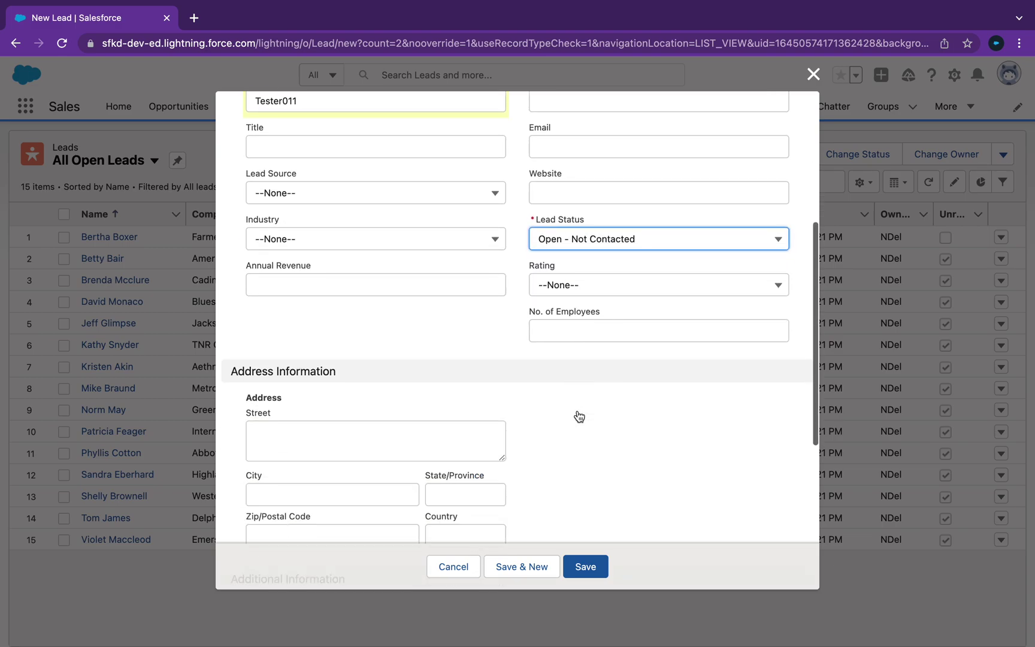
{"action": "scroll", "coordinate": [577, 410], "scroll_direction": "down", "scroll_amount": 5}
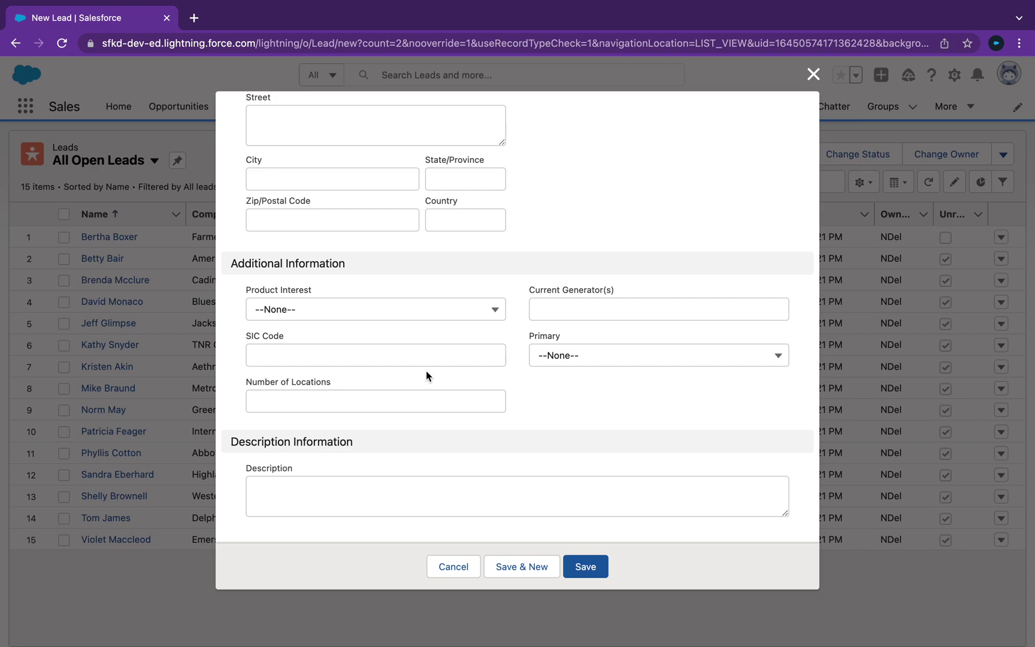
{"action": "left_click", "coordinate": [376, 309]}
{"action": "left_click", "coordinate": [368, 361]}
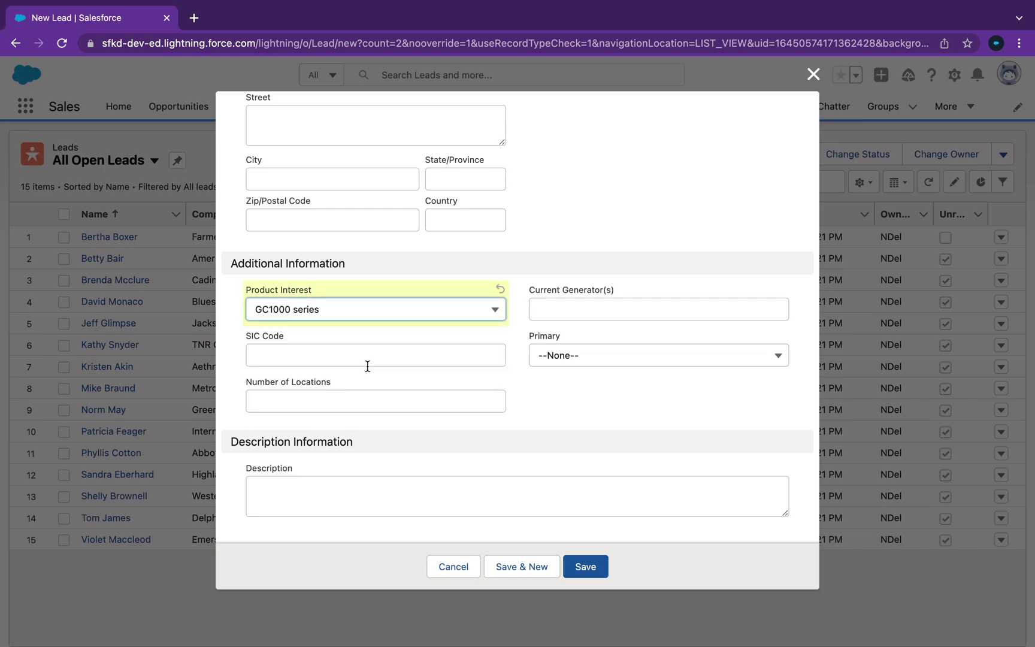
{"action": "scroll", "coordinate": [607, 362], "scroll_direction": "up", "scroll_amount": 2}
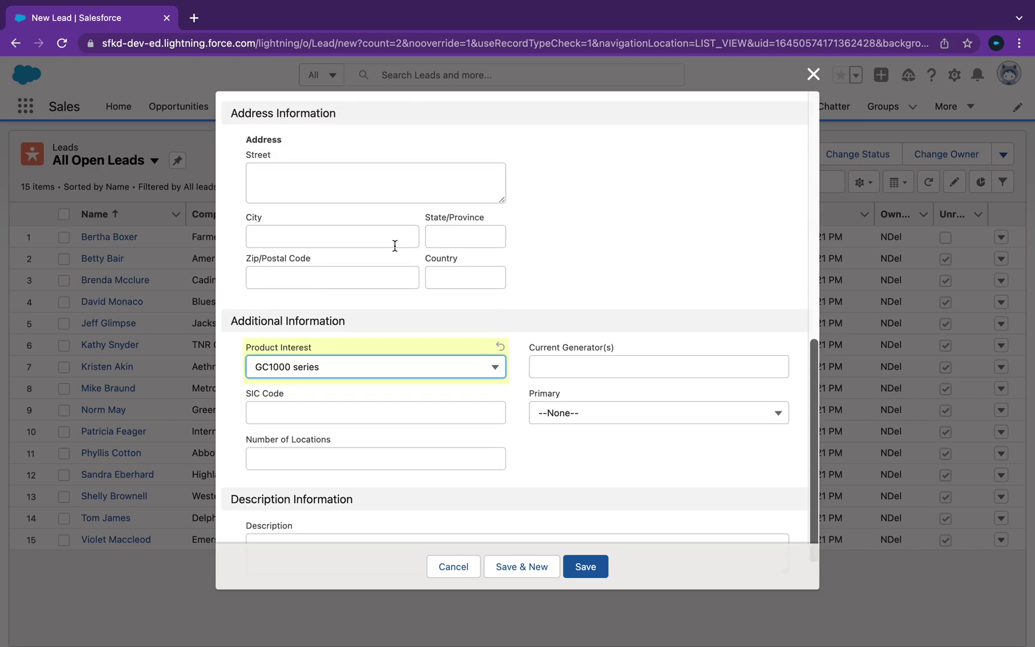
{"action": "scroll", "coordinate": [436, 286], "scroll_direction": "up", "scroll_amount": 8}
{"action": "scroll", "coordinate": [551, 295], "scroll_direction": "down", "scroll_amount": 1}
{"action": "left_click", "coordinate": [575, 169]}
{"action": "type", "text": "123456789"}
{"action": "scroll", "coordinate": [525, 272], "scroll_direction": "down", "scroll_amount": 1}
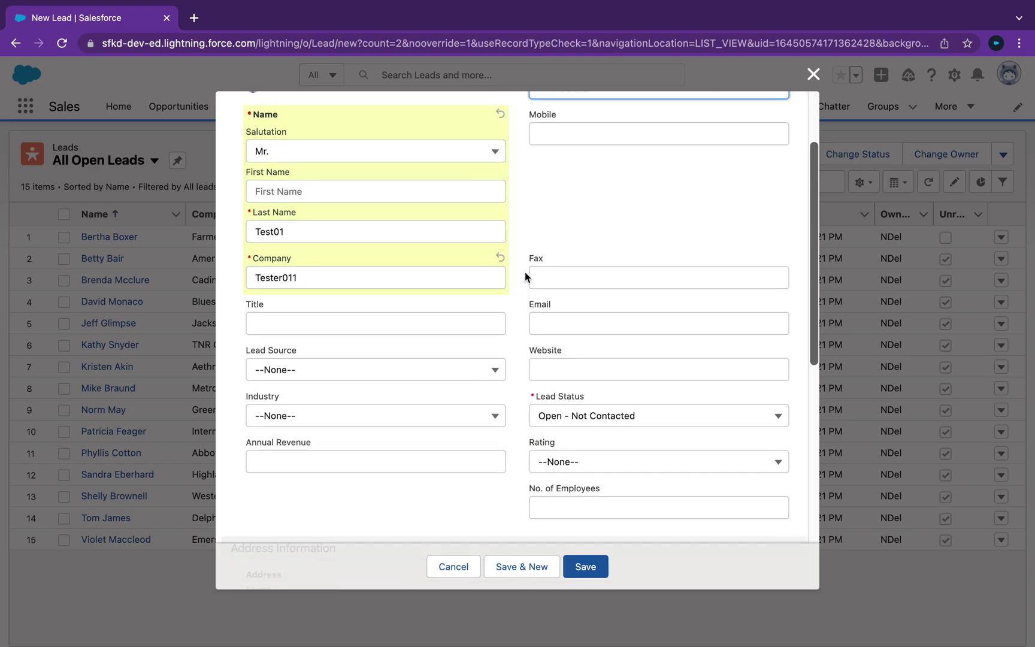
{"action": "scroll", "coordinate": [526, 272], "scroll_direction": "up", "scroll_amount": 1}
{"action": "scroll", "coordinate": [525, 274], "scroll_direction": "up", "scroll_amount": 1}
{"action": "scroll", "coordinate": [542, 300], "scroll_direction": "down", "scroll_amount": 5}
{"action": "scroll", "coordinate": [542, 300], "scroll_direction": "down", "scroll_amount": 5}
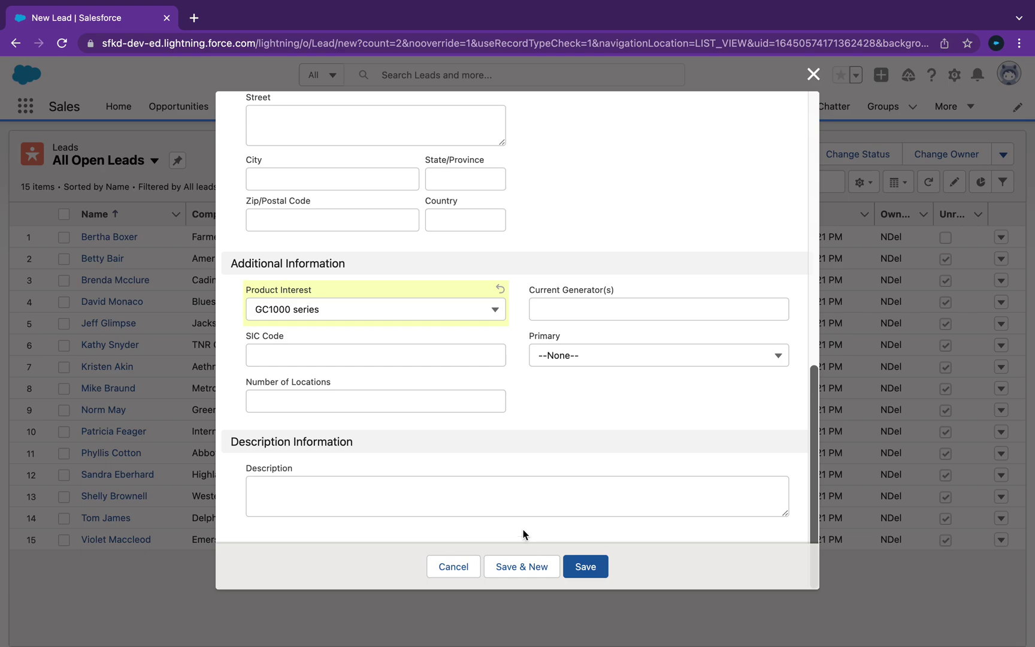
{"action": "left_click", "coordinate": [589, 569]}
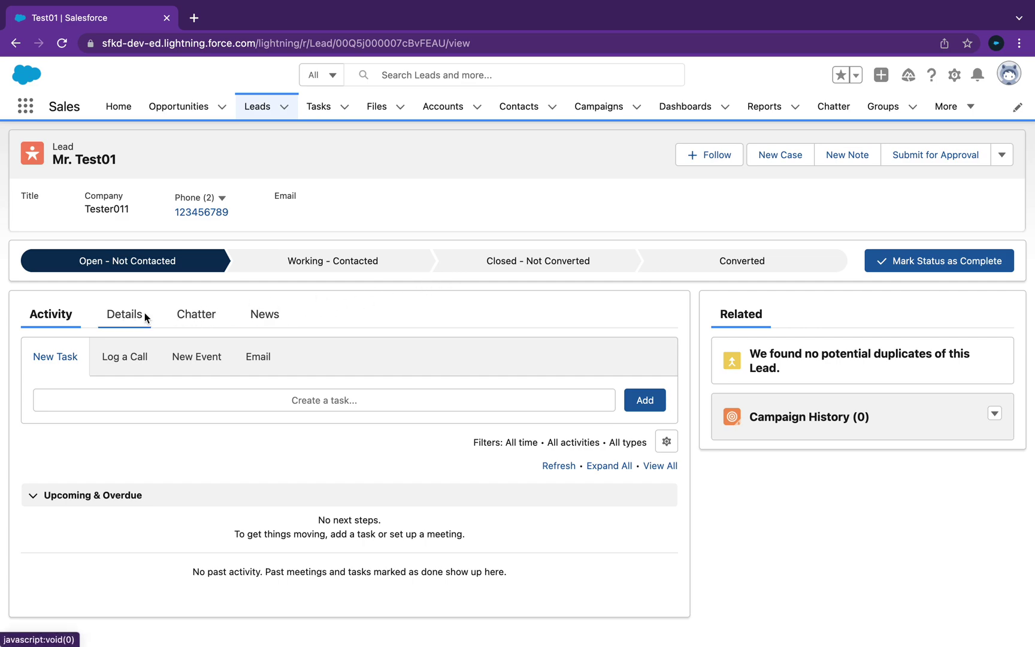
- Show the Details tab of the newly saved Mr. Test01 lead
{"action": "left_click", "coordinate": [125, 315]}
- Cycle through Mr. Test01's Activity, Details, Chatter and News tabs
{"action": "left_click", "coordinate": [49, 315]}
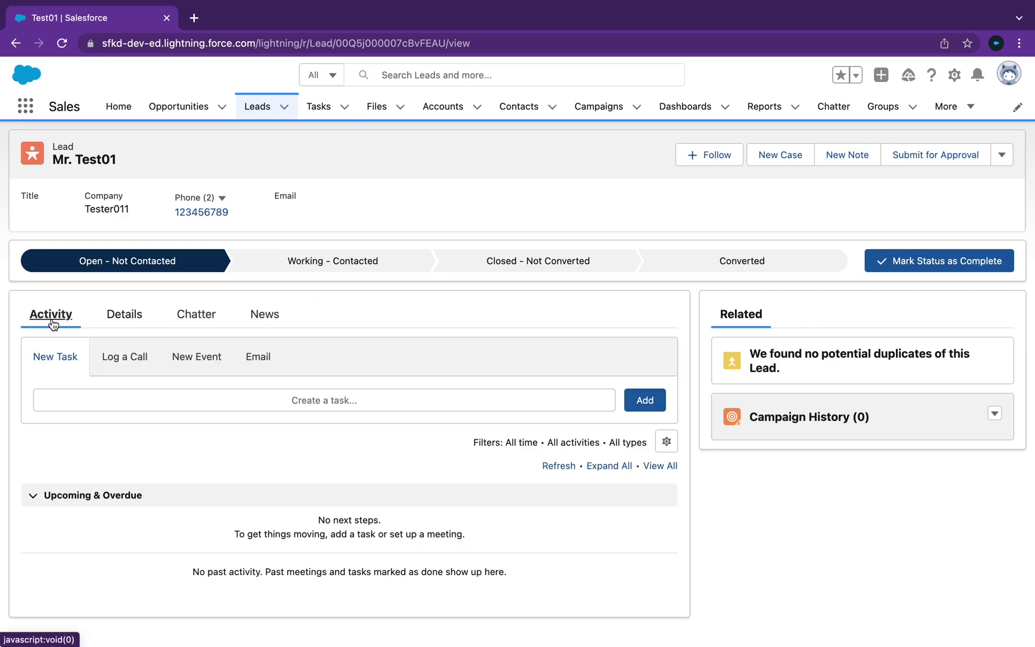
{"action": "left_click", "coordinate": [125, 315]}
{"action": "scroll", "coordinate": [220, 320], "scroll_direction": "down", "scroll_amount": 2}
{"action": "scroll", "coordinate": [129, 316], "scroll_direction": "down", "scroll_amount": 3}
{"action": "scroll", "coordinate": [283, 357], "scroll_direction": "up", "scroll_amount": 5}
{"action": "left_click", "coordinate": [198, 314]}
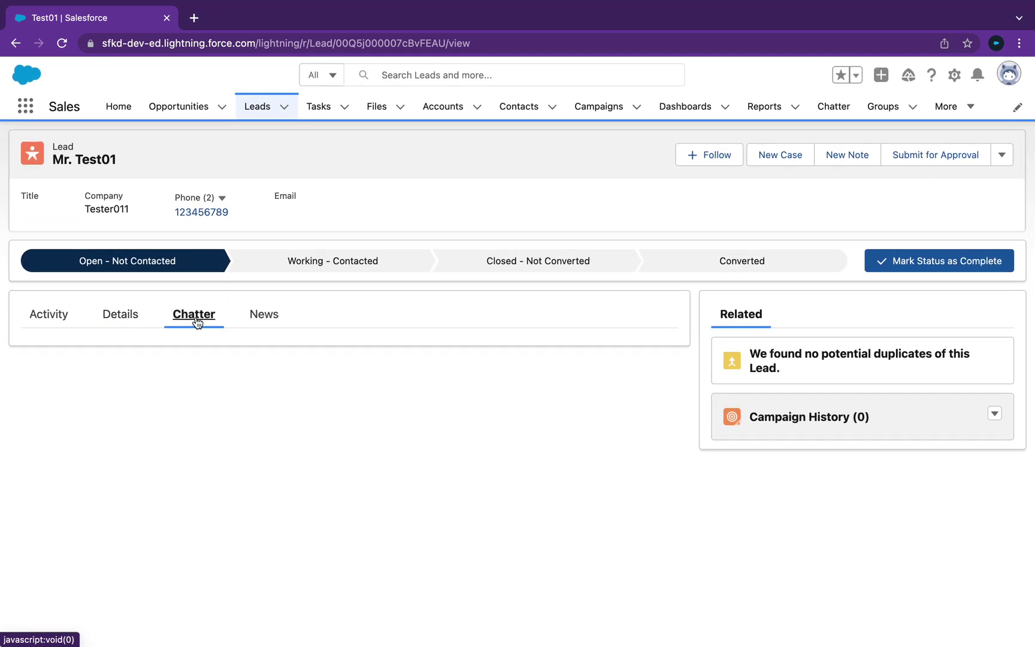
{"action": "left_click", "coordinate": [267, 315]}
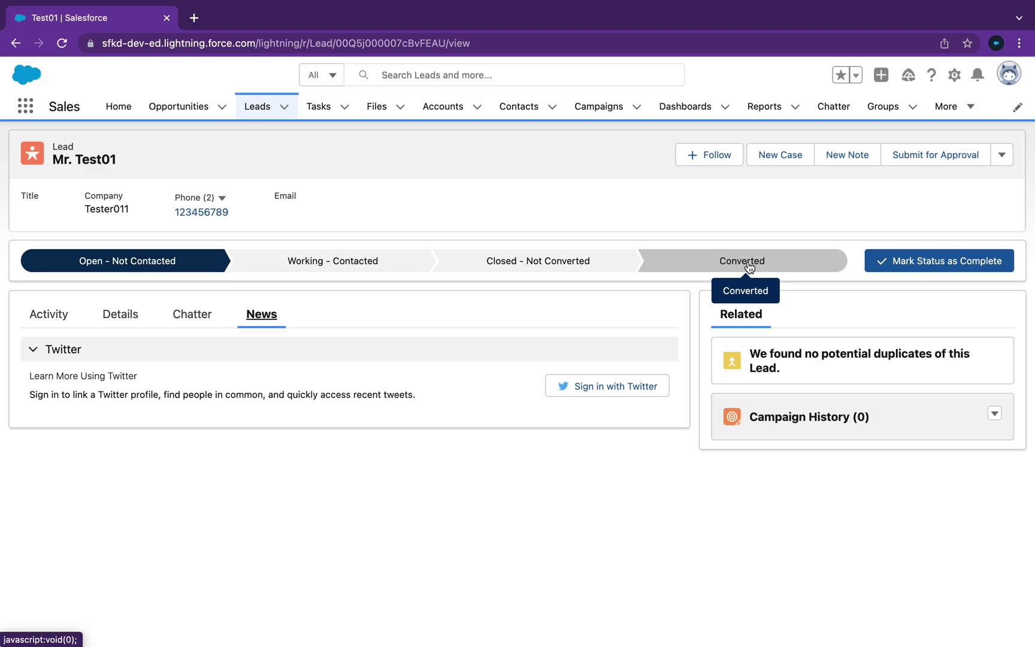
{"action": "left_click", "coordinate": [327, 260]}
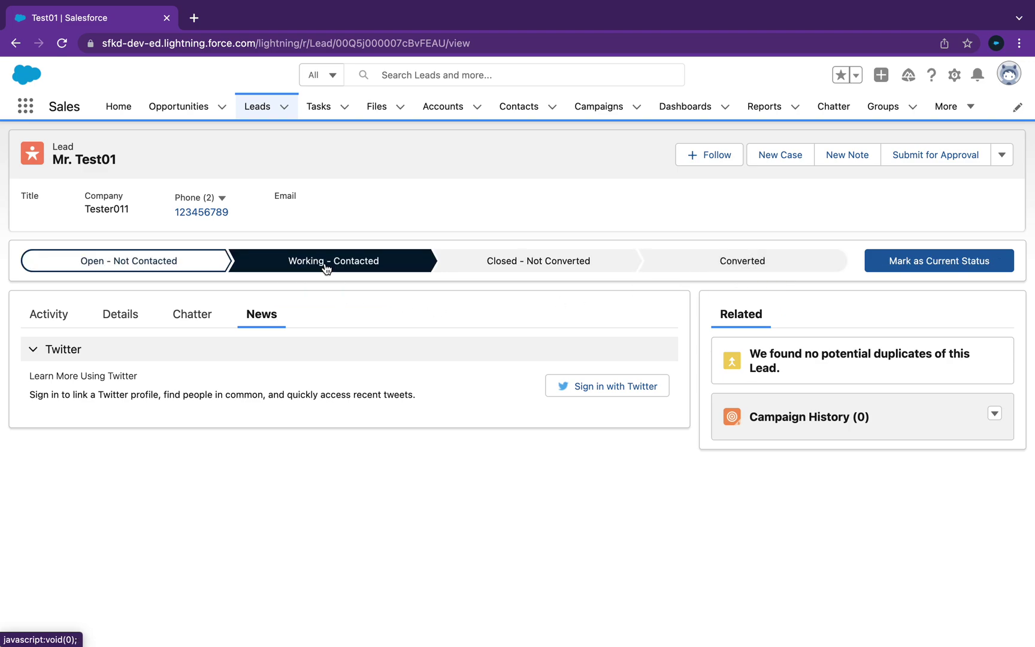
{"action": "left_click", "coordinate": [89, 261]}
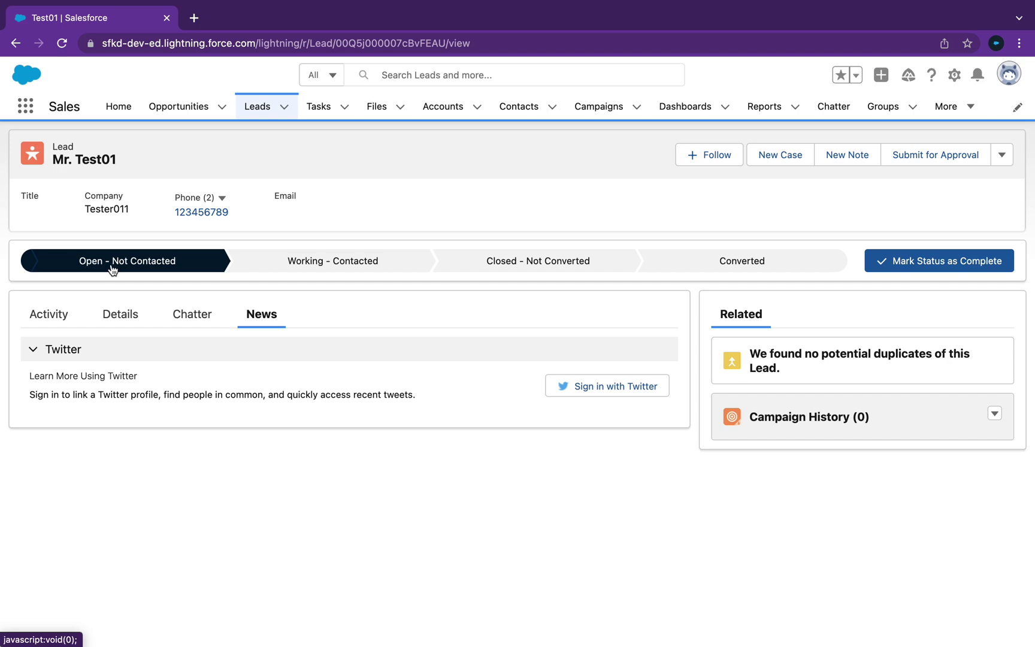
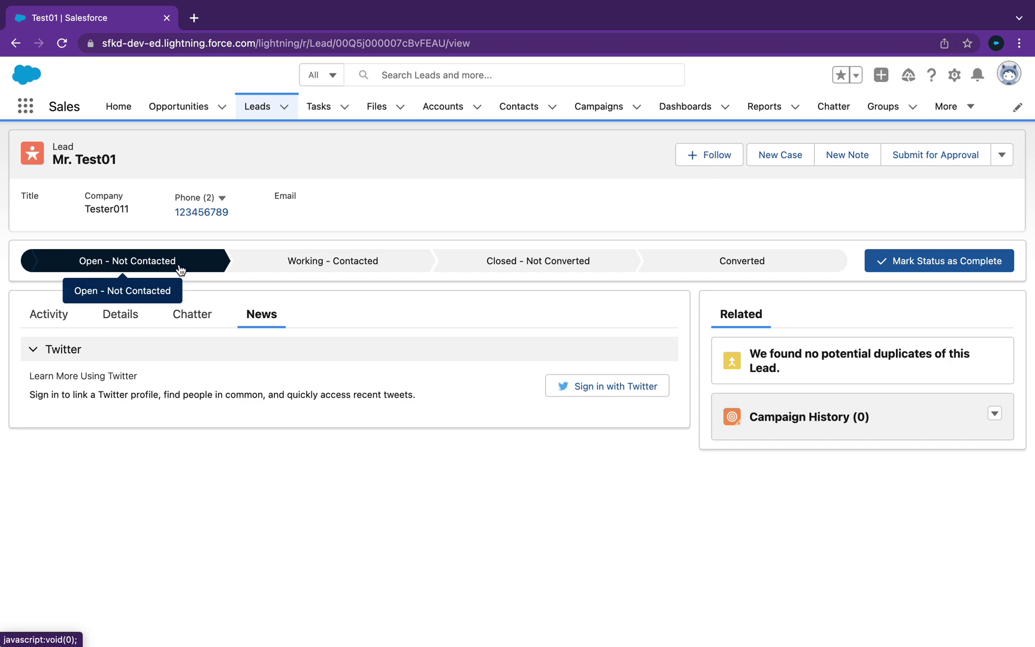
- Set lead Mr. Test01 to Working - Contacted, then choose Converted to start conversion
{"action": "left_click", "coordinate": [340, 260]}
{"action": "left_click", "coordinate": [938, 263]}
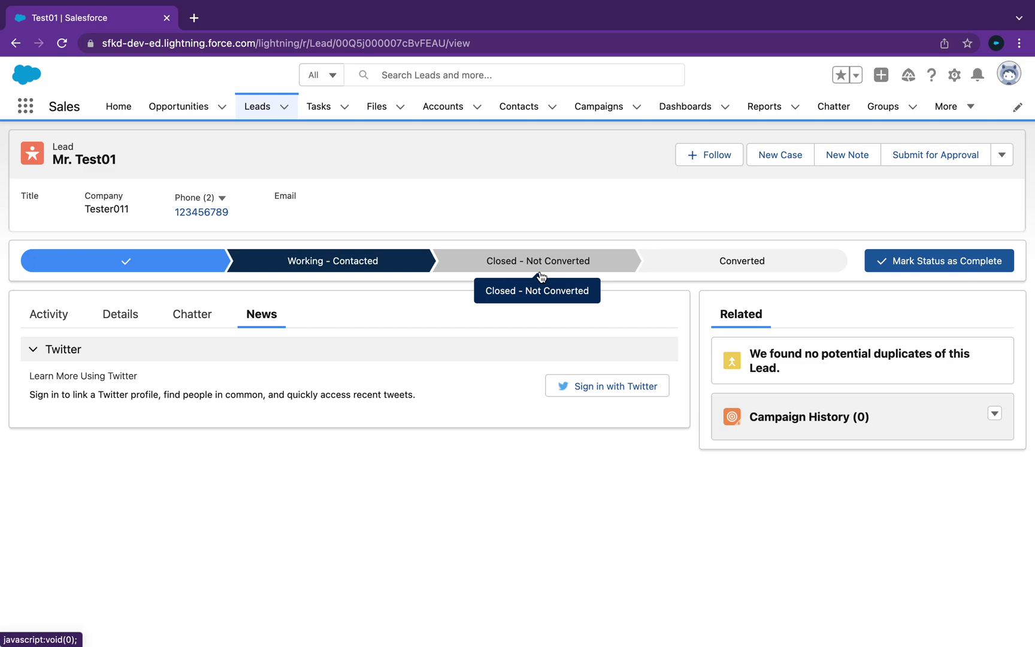
{"action": "left_click", "coordinate": [749, 266]}
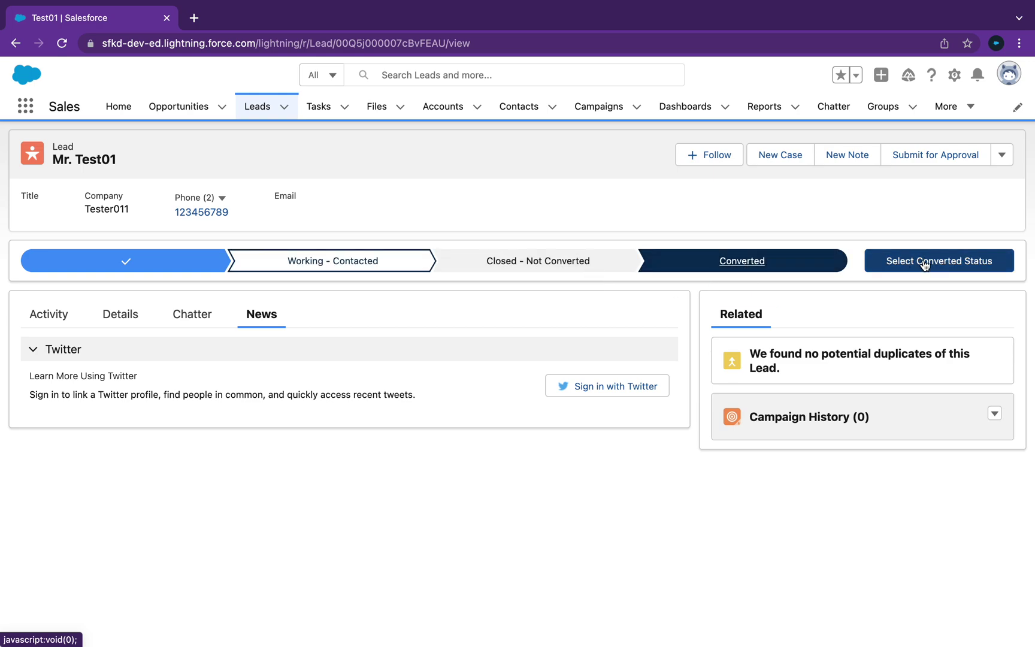
{"action": "left_click", "coordinate": [960, 263]}
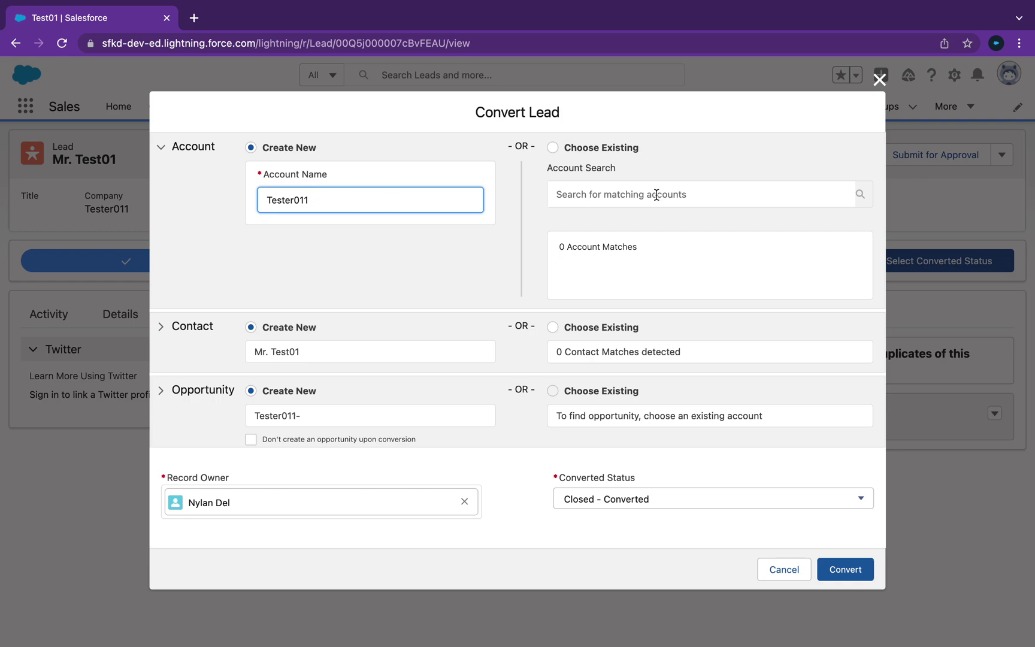
{"action": "scroll", "coordinate": [657, 194], "scroll_direction": "down", "scroll_amount": 1}
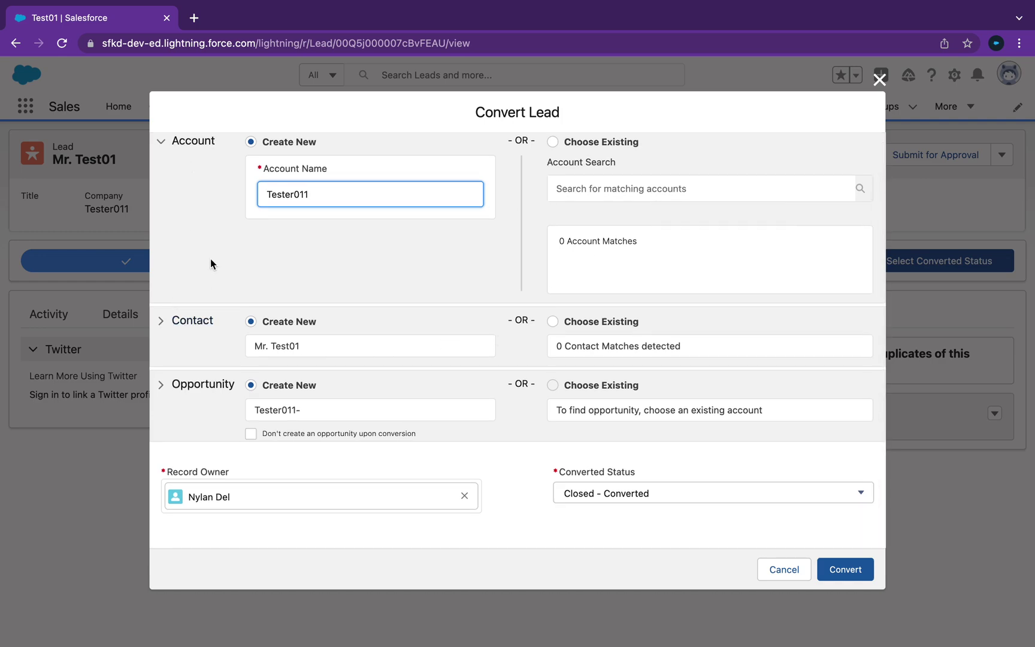
{"action": "scroll", "coordinate": [211, 258], "scroll_direction": "up", "scroll_amount": 1}
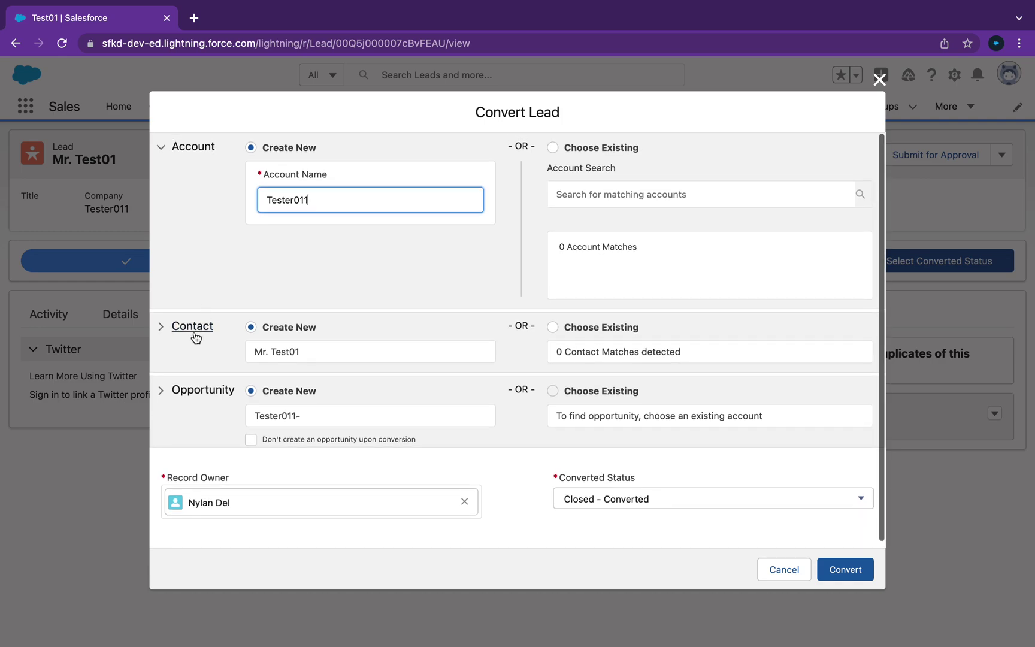
- Give the new contact the first name Peter, making it Peter Test01
{"action": "left_click", "coordinate": [308, 352]}
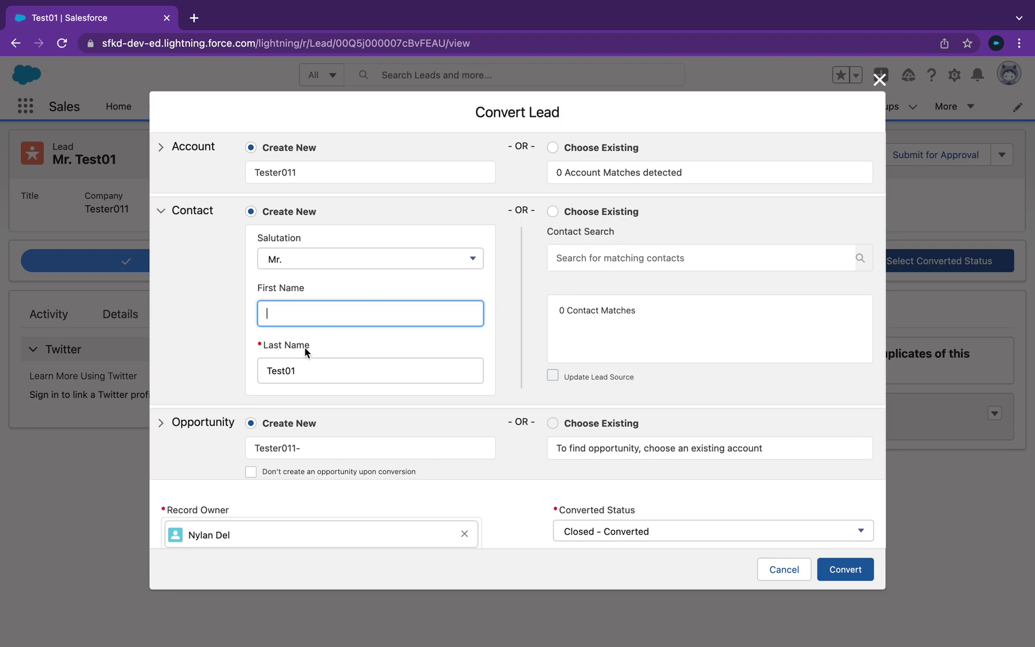
{"action": "scroll", "coordinate": [305, 361], "scroll_direction": "down", "scroll_amount": 1}
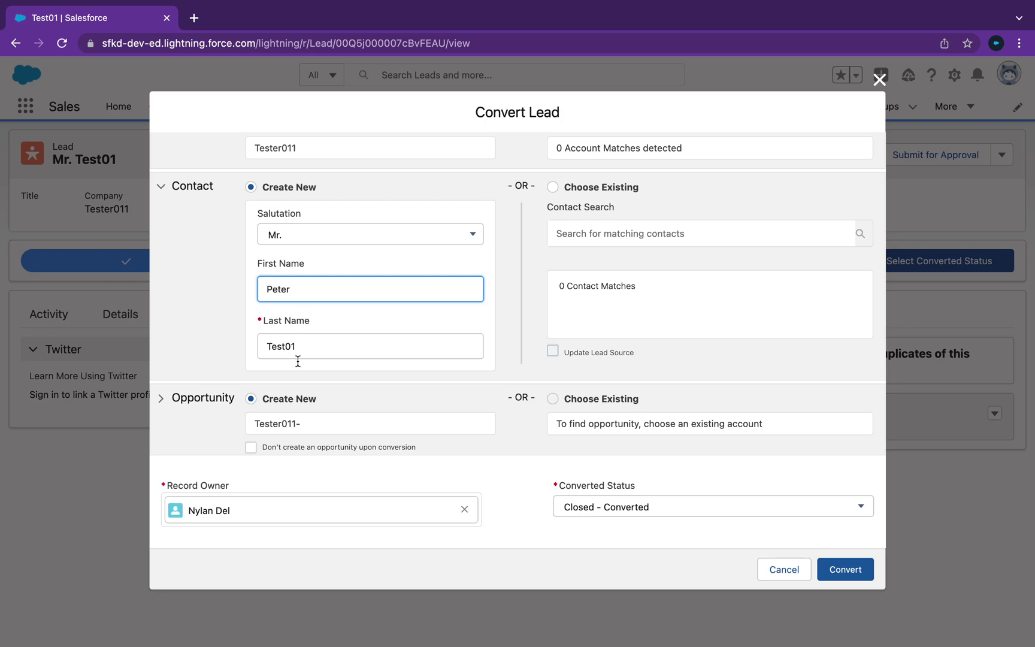
{"action": "scroll", "coordinate": [304, 375], "scroll_direction": "down", "scroll_amount": 1}
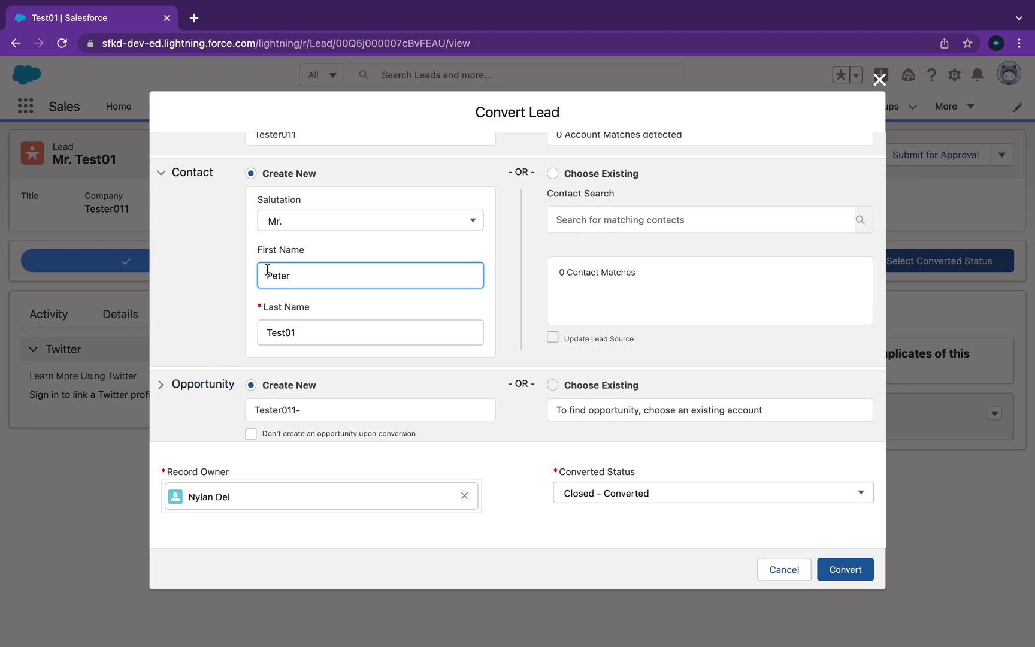
{"action": "scroll", "coordinate": [267, 269], "scroll_direction": "up", "scroll_amount": 1}
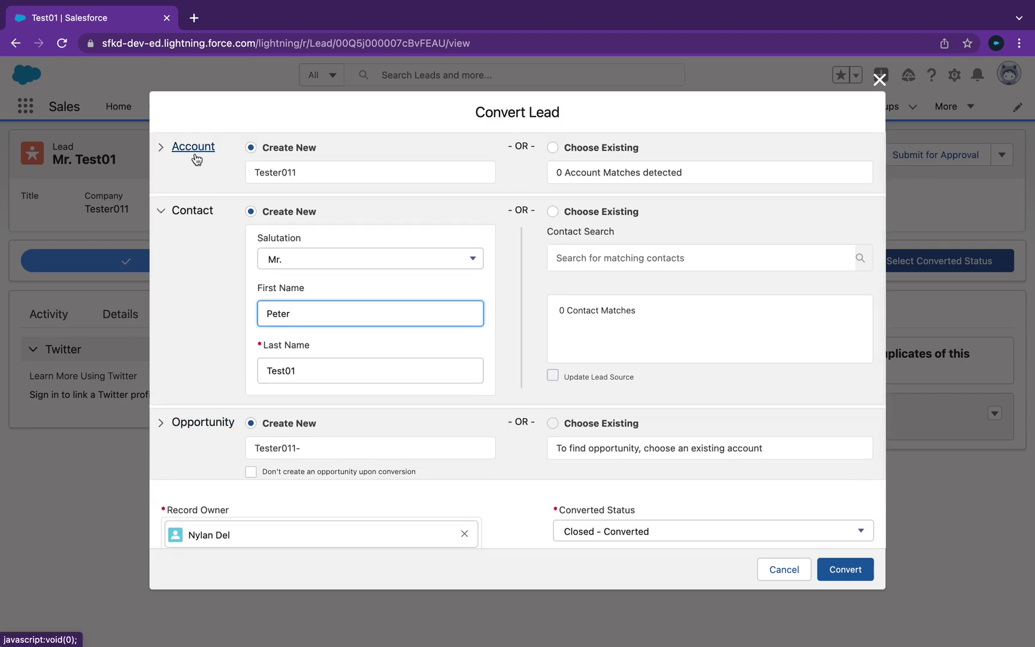
{"action": "scroll", "coordinate": [220, 468], "scroll_direction": "down", "scroll_amount": 1}
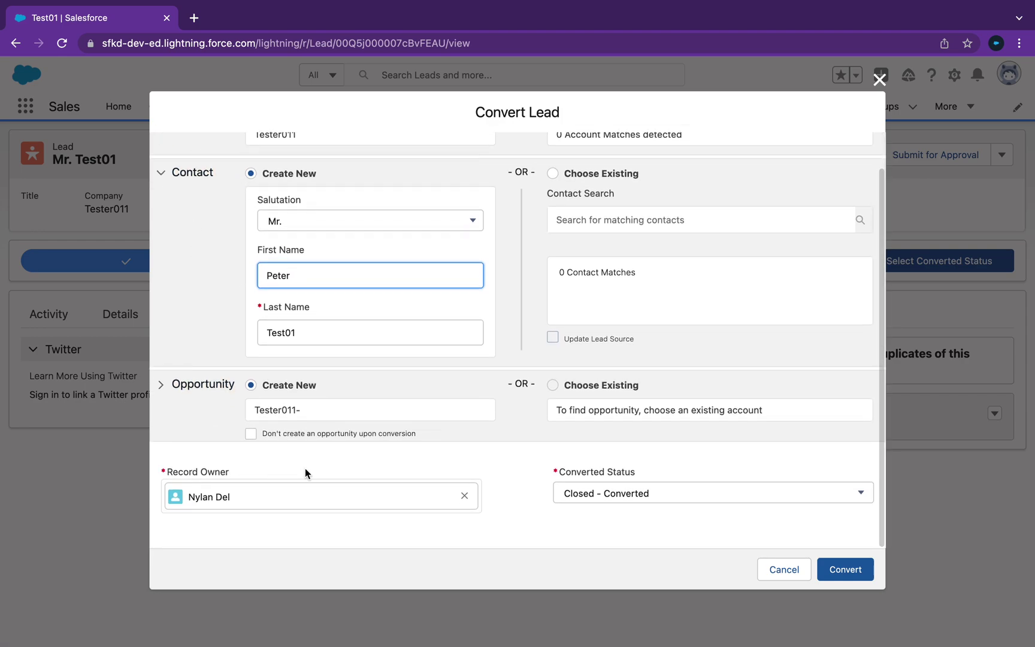
{"action": "left_click", "coordinate": [287, 493]}
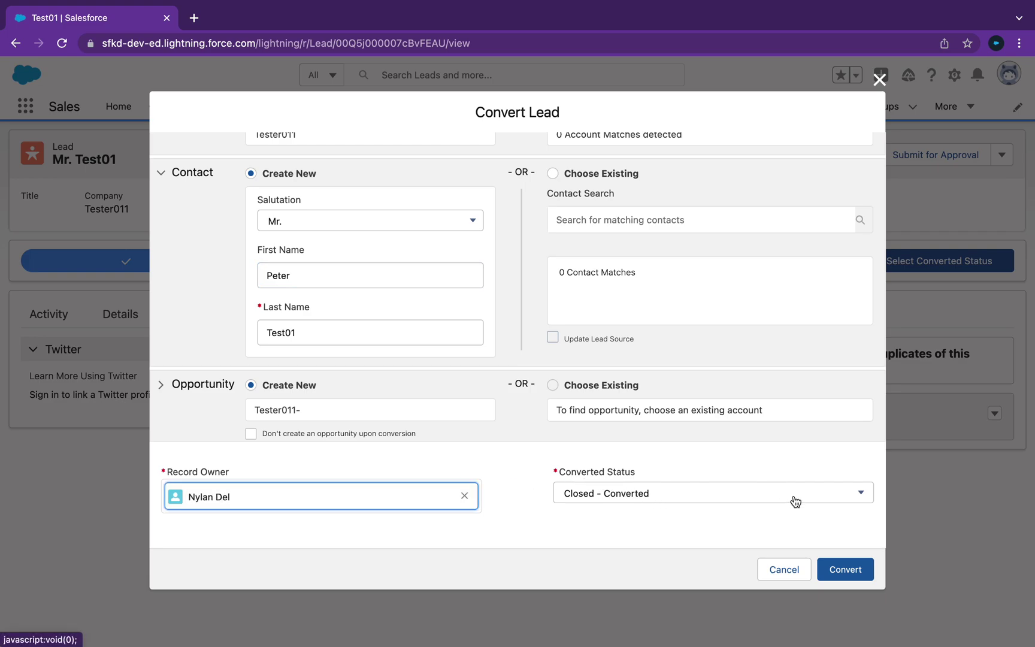
- Submit the Convert Lead form with status Closed - Converted
{"action": "left_click", "coordinate": [846, 570]}
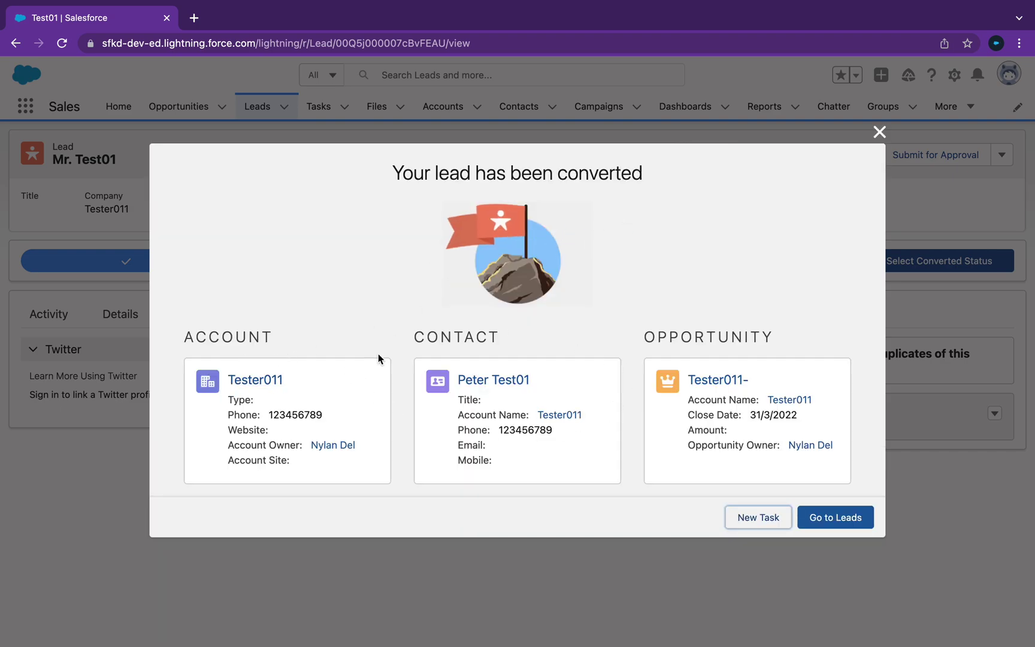
- Open opportunity Tester011- and view its details, including stage Prospecting and close date 31/3/2022
{"action": "left_click", "coordinate": [712, 381]}
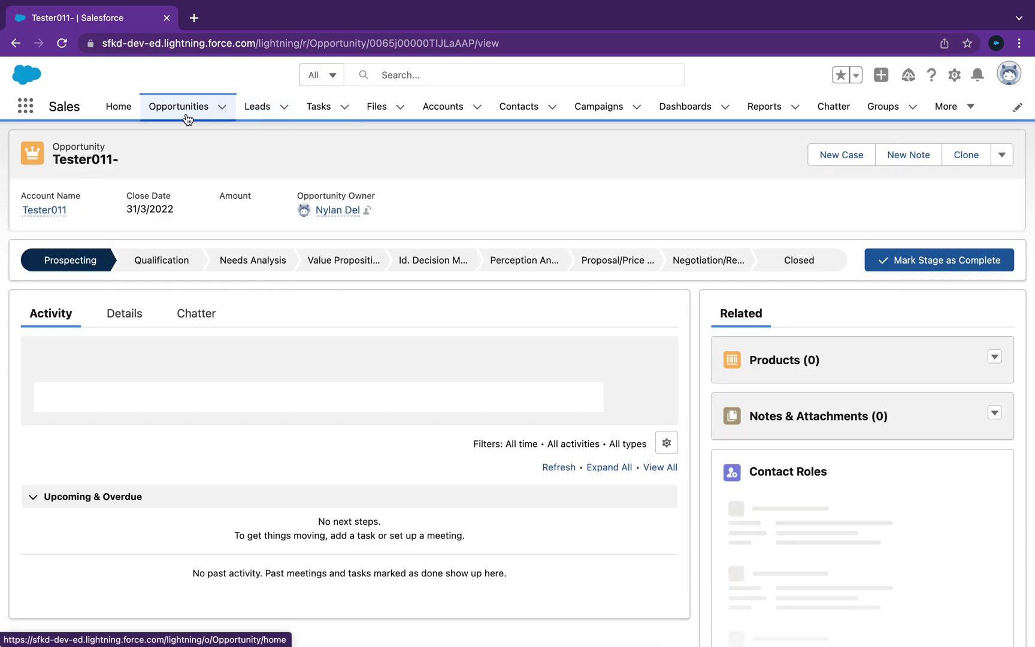
{"action": "scroll", "coordinate": [148, 232], "scroll_direction": "down", "scroll_amount": 2}
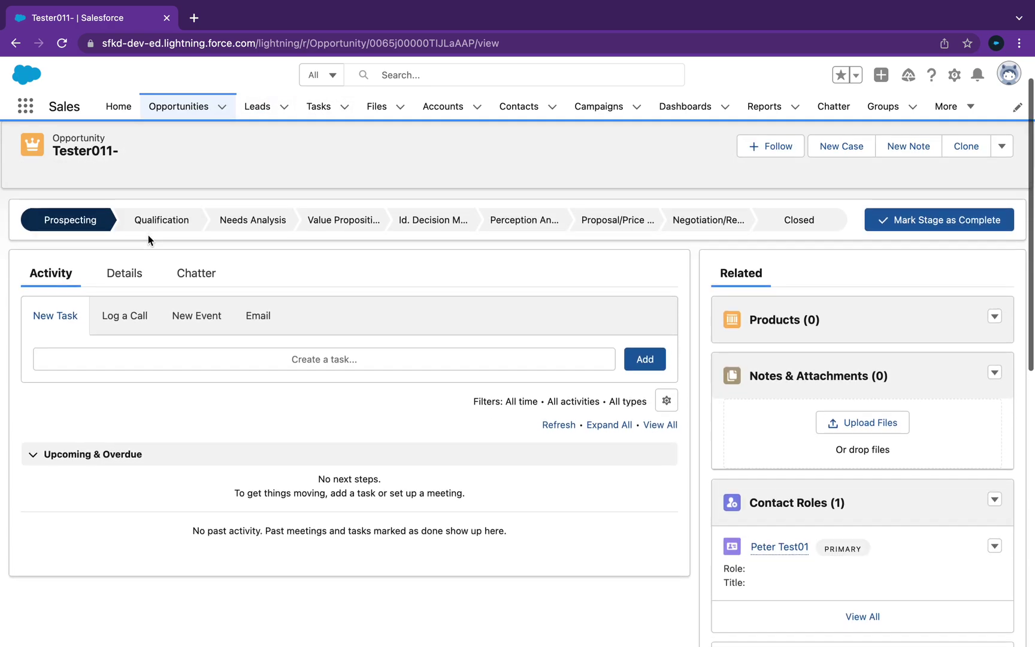
{"action": "scroll", "coordinate": [148, 234], "scroll_direction": "up", "scroll_amount": 2}
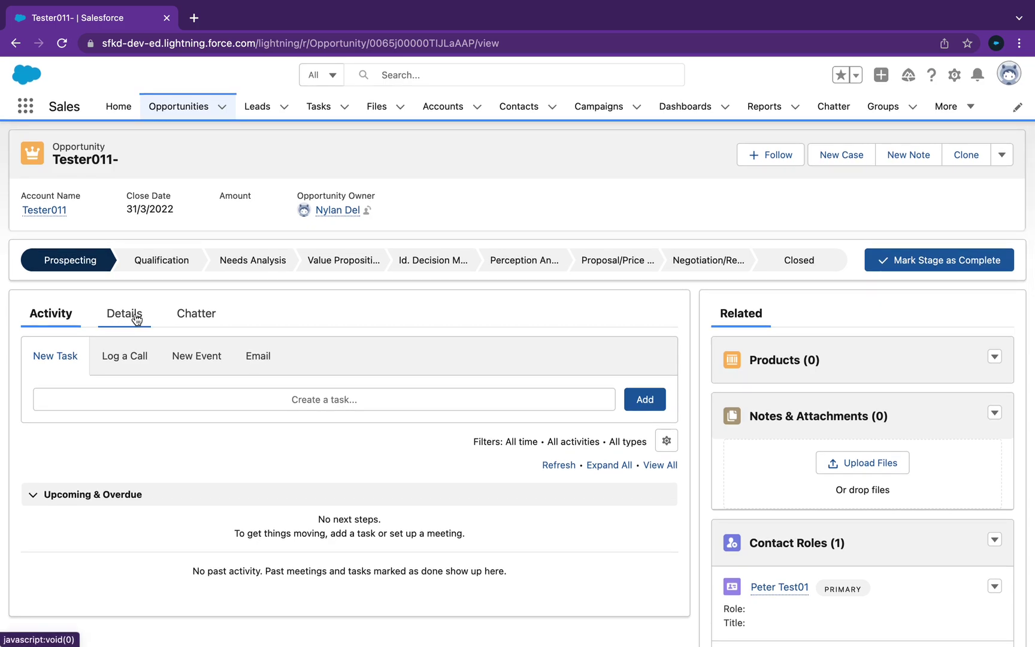
{"action": "scroll", "coordinate": [825, 372], "scroll_direction": "down", "scroll_amount": 5}
{"action": "scroll", "coordinate": [791, 290], "scroll_direction": "down", "scroll_amount": 2}
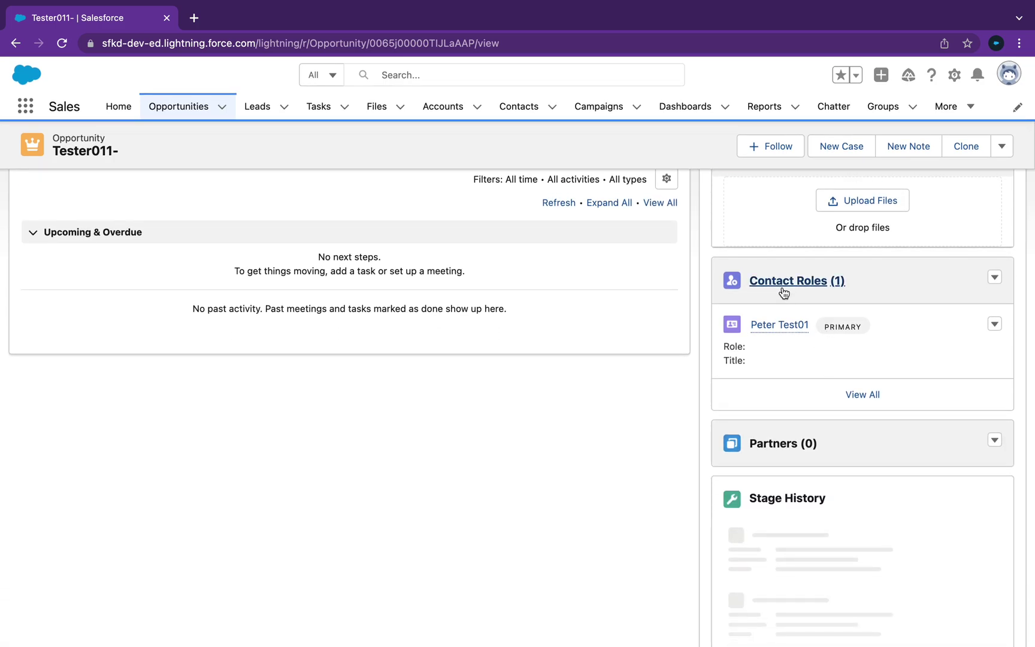
{"action": "scroll", "coordinate": [776, 324], "scroll_direction": "down", "scroll_amount": 2}
{"action": "scroll", "coordinate": [772, 332], "scroll_direction": "down", "scroll_amount": 1}
{"action": "scroll", "coordinate": [772, 333], "scroll_direction": "up", "scroll_amount": 4}
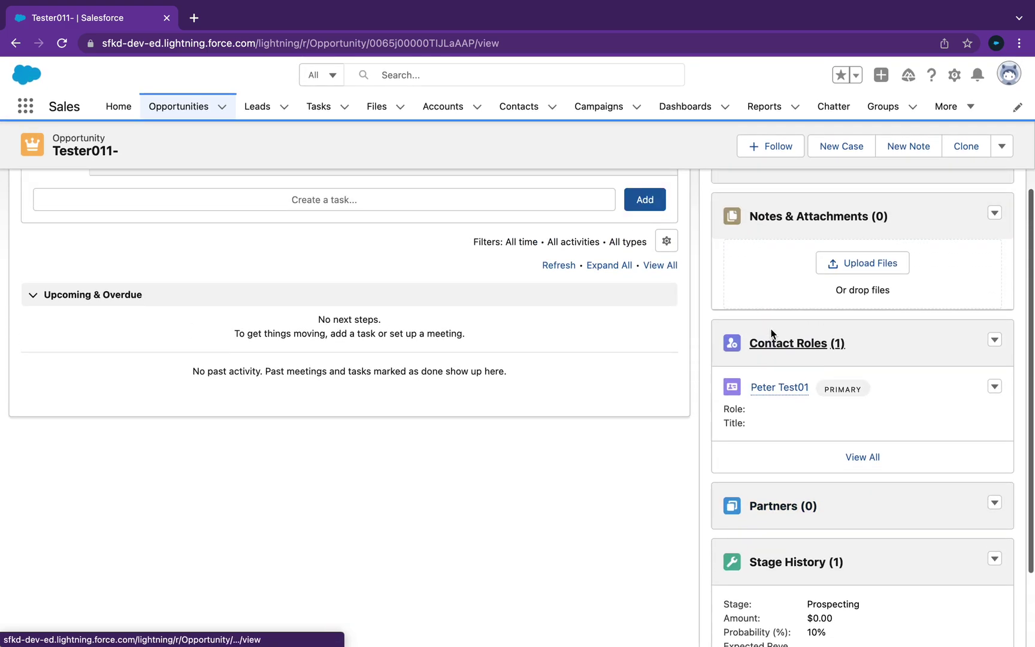
{"action": "scroll", "coordinate": [772, 334], "scroll_direction": "down", "scroll_amount": 3}
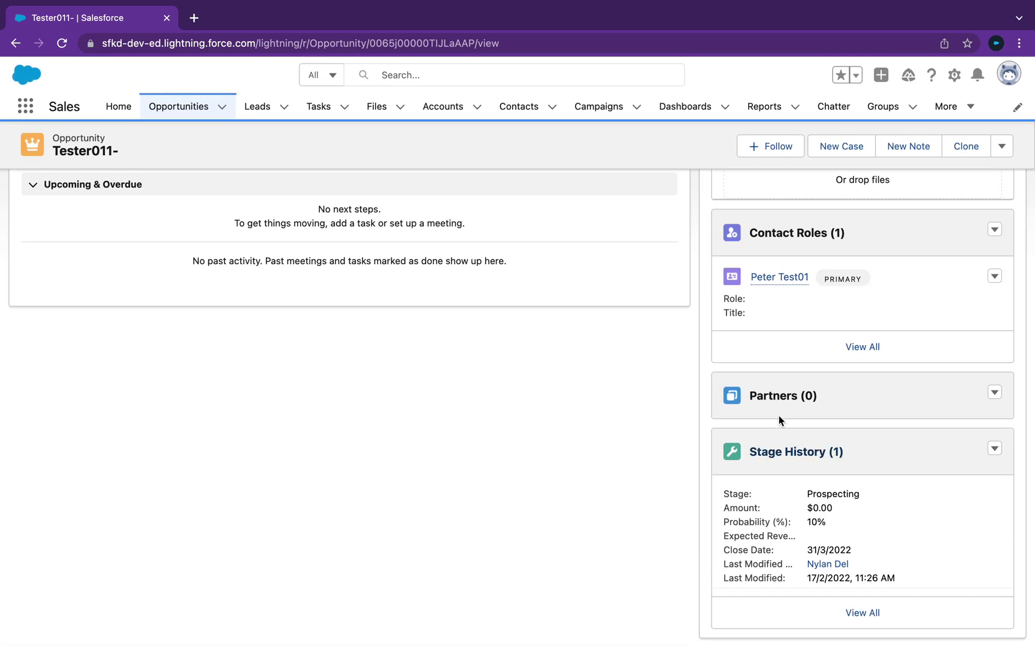
{"action": "scroll", "coordinate": [779, 415], "scroll_direction": "up", "scroll_amount": 5}
{"action": "scroll", "coordinate": [777, 396], "scroll_direction": "up", "scroll_amount": 3}
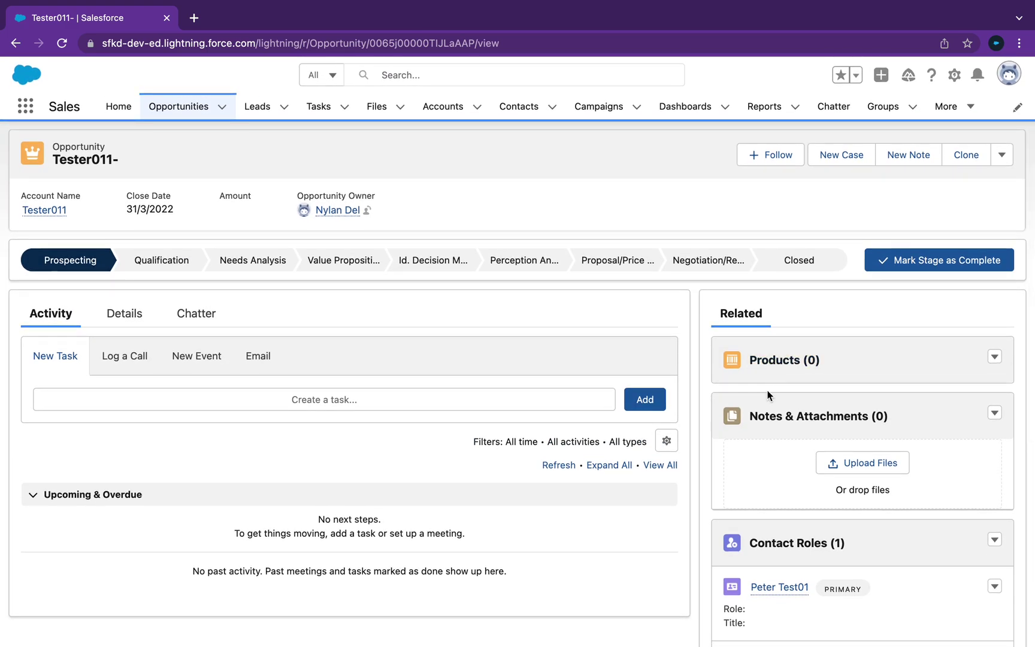
{"action": "left_click", "coordinate": [134, 317]}
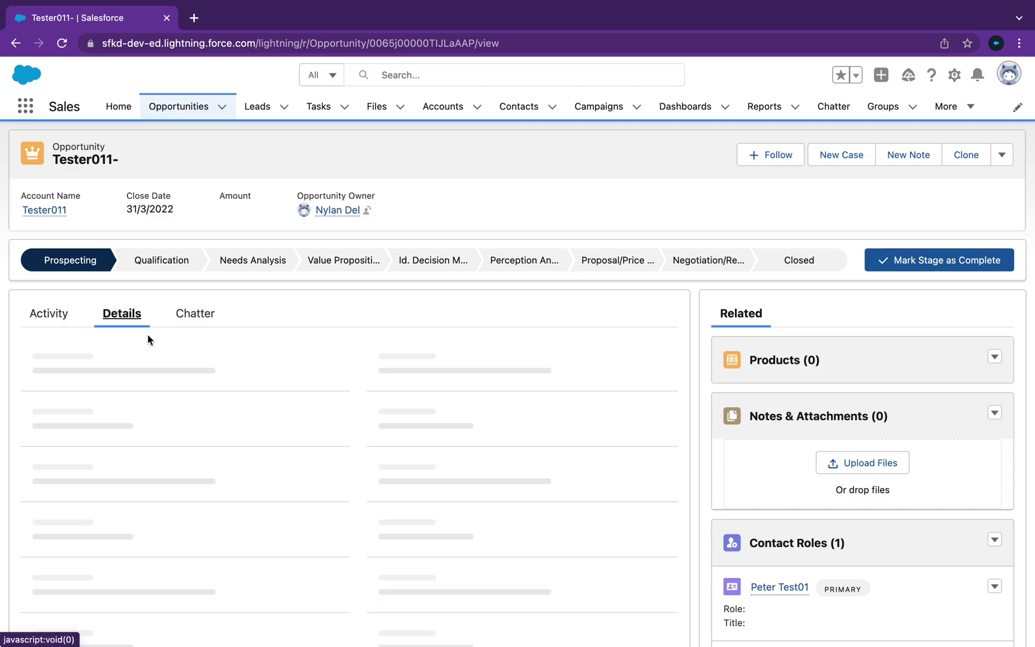
{"action": "scroll", "coordinate": [816, 350], "scroll_direction": "down", "scroll_amount": 3}
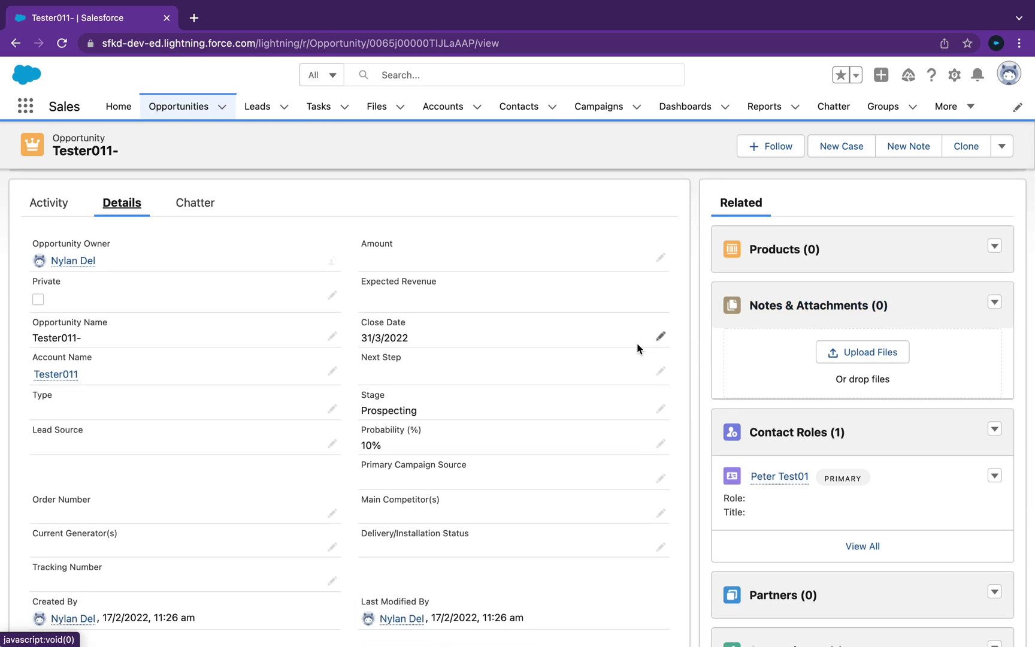
{"action": "scroll", "coordinate": [637, 348], "scroll_direction": "down", "scroll_amount": 3}
{"action": "scroll", "coordinate": [638, 348], "scroll_direction": "up", "scroll_amount": 5}
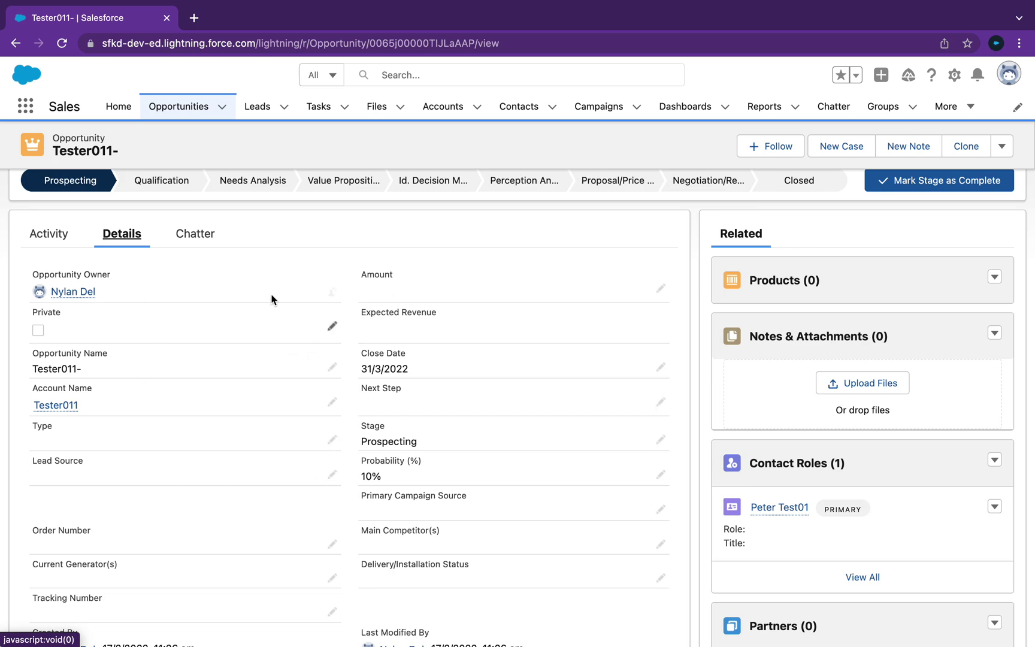
{"action": "scroll", "coordinate": [450, 416], "scroll_direction": "down", "scroll_amount": 5}
{"action": "scroll", "coordinate": [450, 416], "scroll_direction": "up", "scroll_amount": 2}
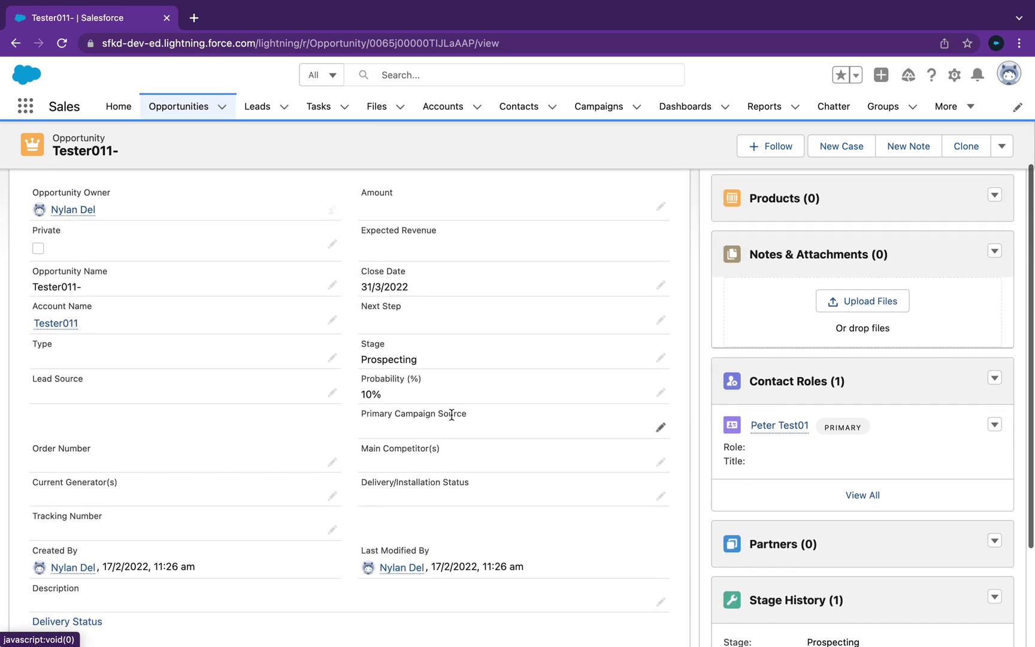
{"action": "scroll", "coordinate": [452, 415], "scroll_direction": "up", "scroll_amount": 3}
{"action": "scroll", "coordinate": [447, 403], "scroll_direction": "up", "scroll_amount": 3}
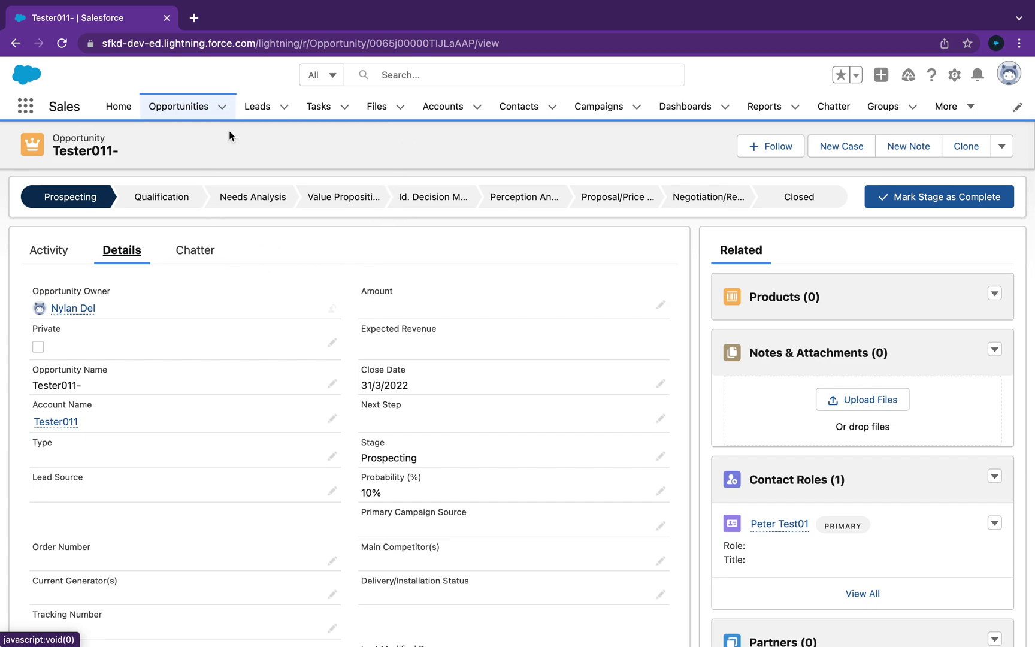
{"action": "scroll", "coordinate": [97, 275], "scroll_direction": "down", "scroll_amount": 1}
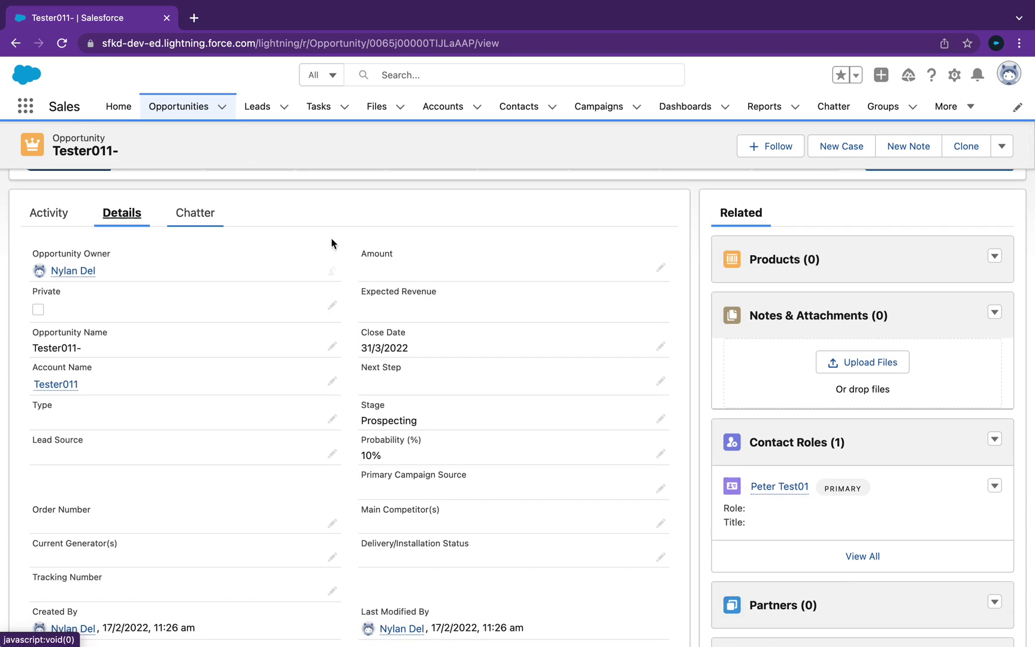
{"action": "scroll", "coordinate": [725, 272], "scroll_direction": "down", "scroll_amount": 1}
{"action": "scroll", "coordinate": [724, 272], "scroll_direction": "down", "scroll_amount": 4}
{"action": "scroll", "coordinate": [725, 273], "scroll_direction": "up", "scroll_amount": 3}
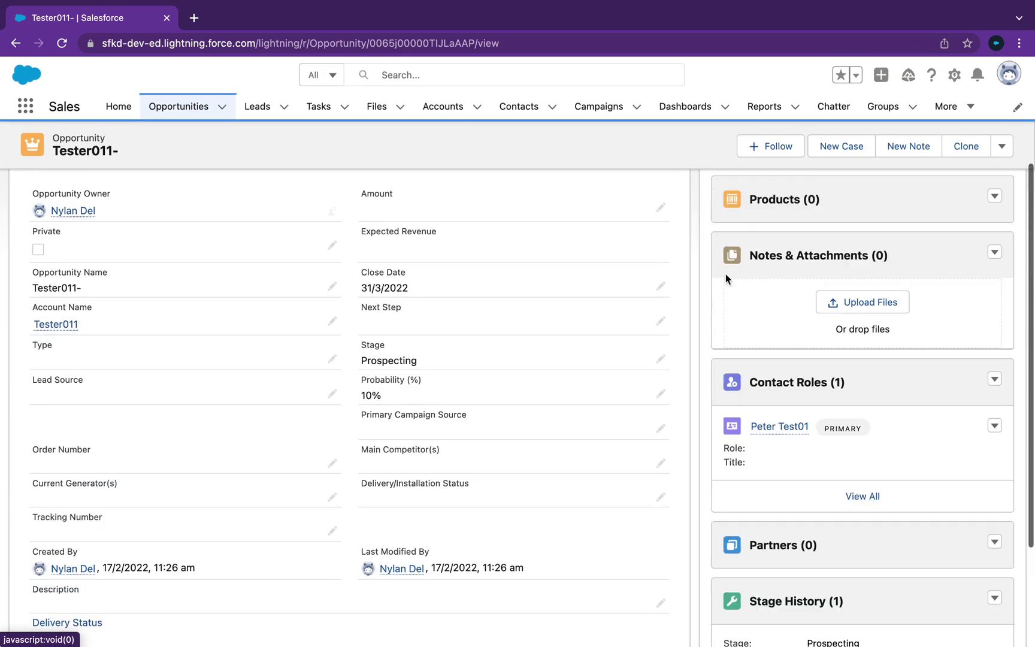
{"action": "scroll", "coordinate": [725, 273], "scroll_direction": "up", "scroll_amount": 3}
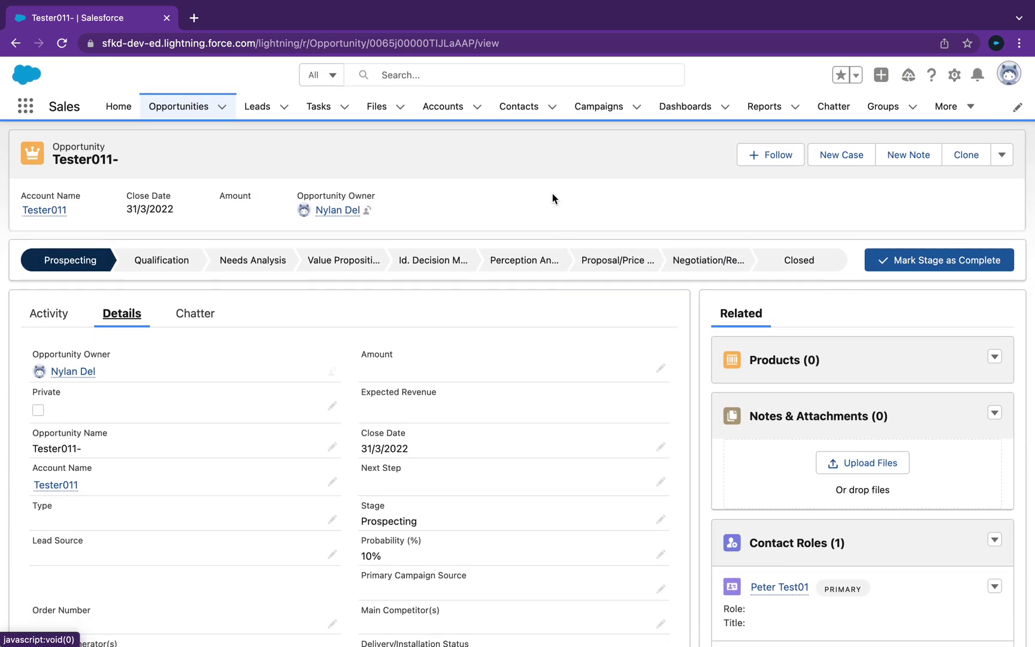